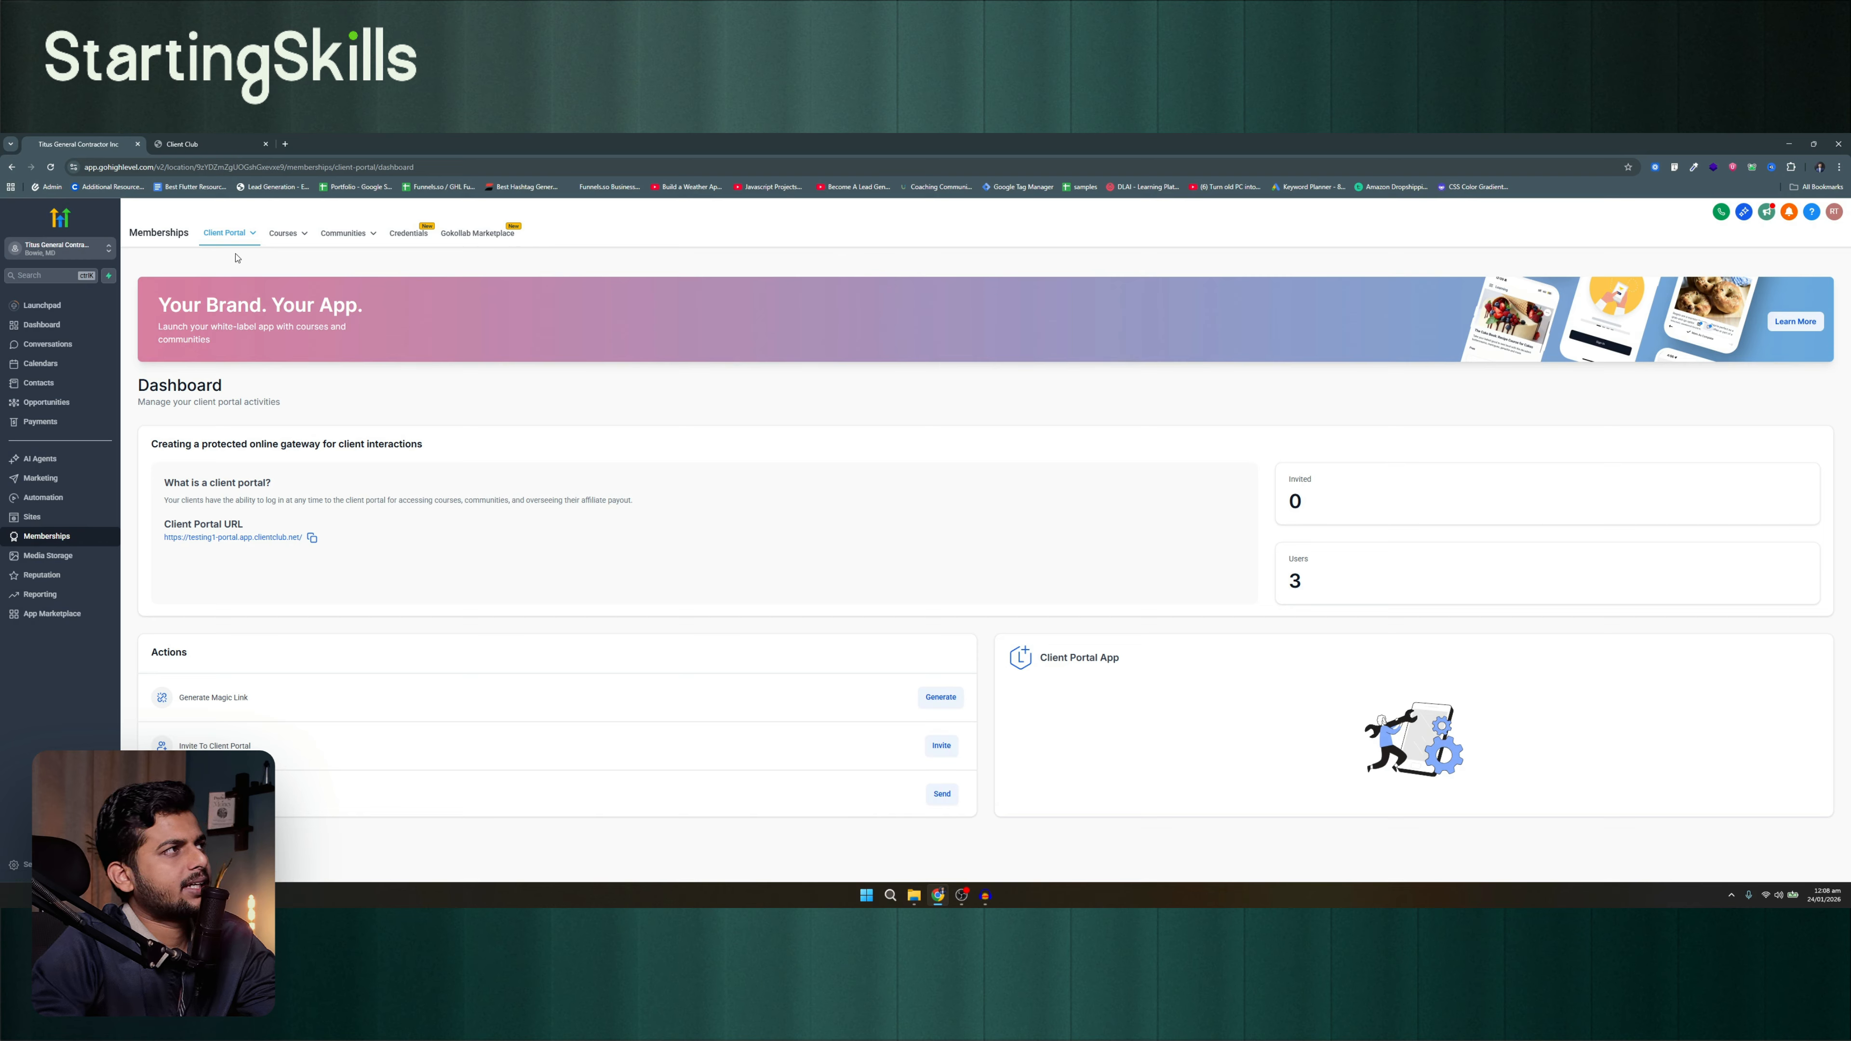
View the options for generating a client portal magic link, and dismiss the dialog without generating one
mouse_move(272, 244)
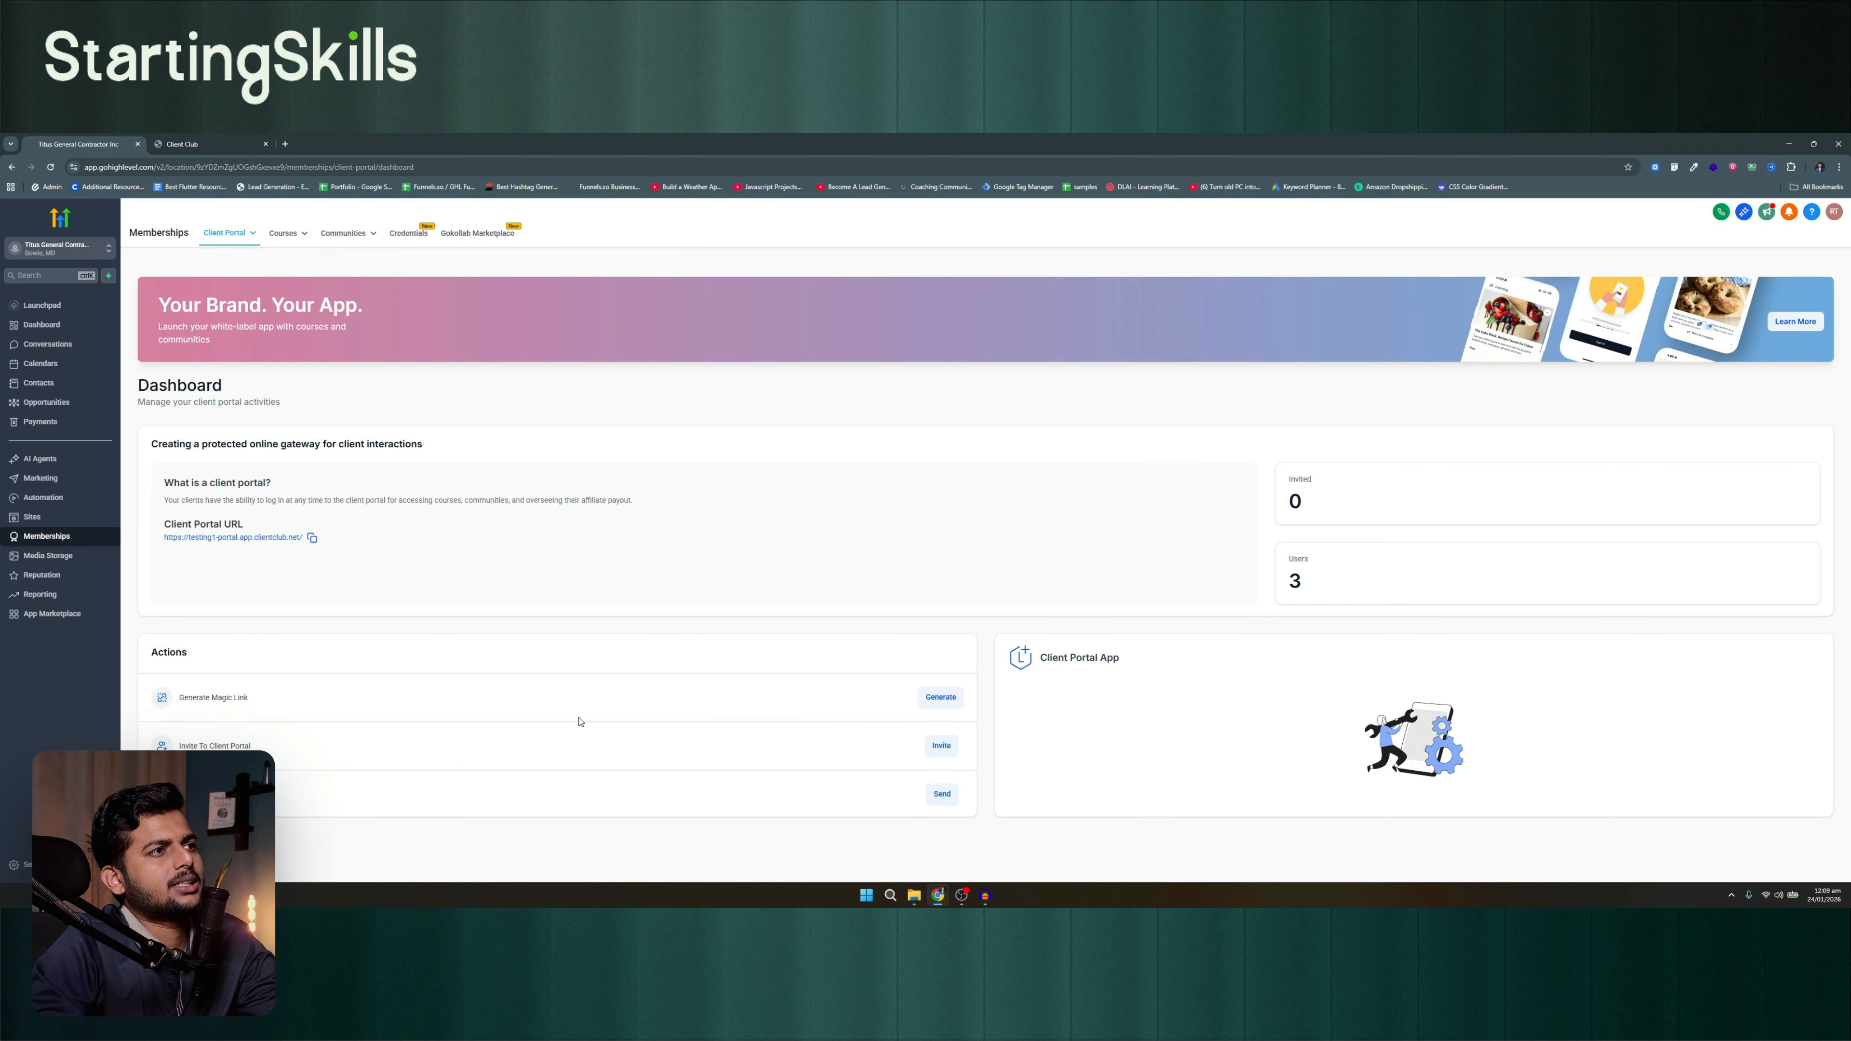
click(940, 698)
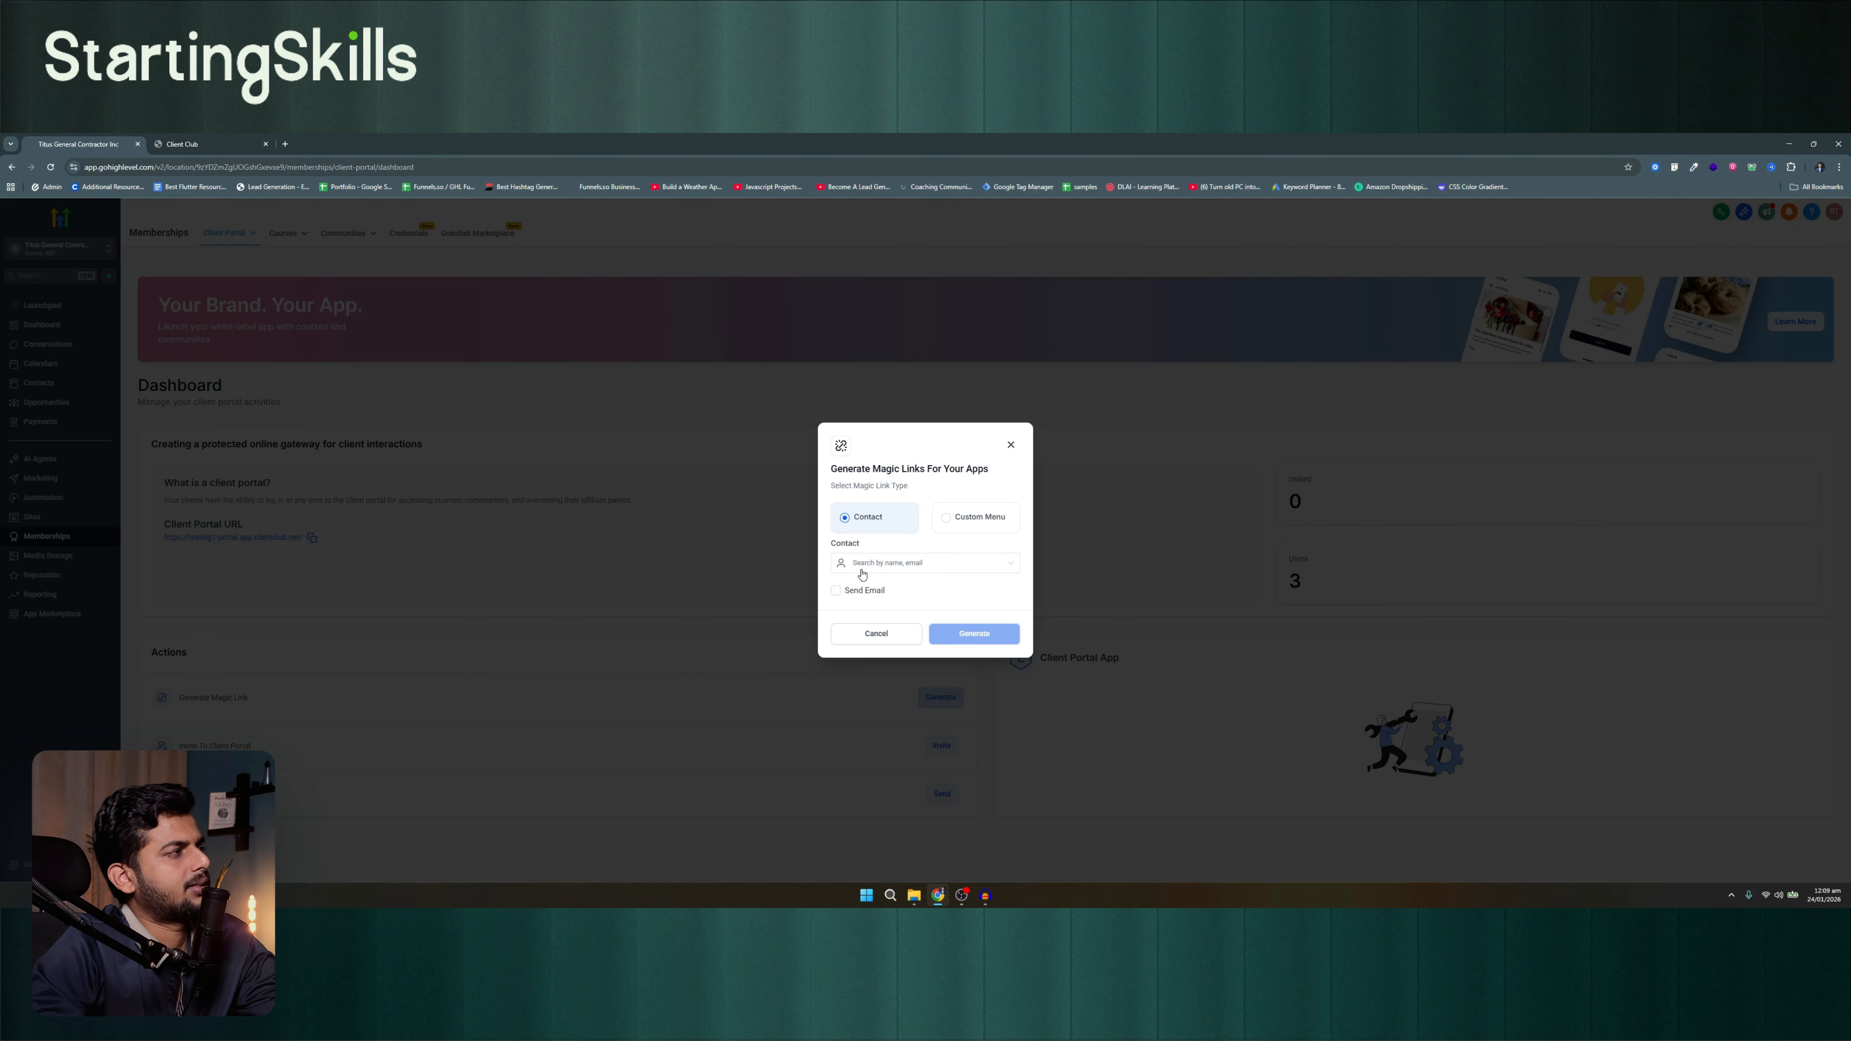
click(565, 489)
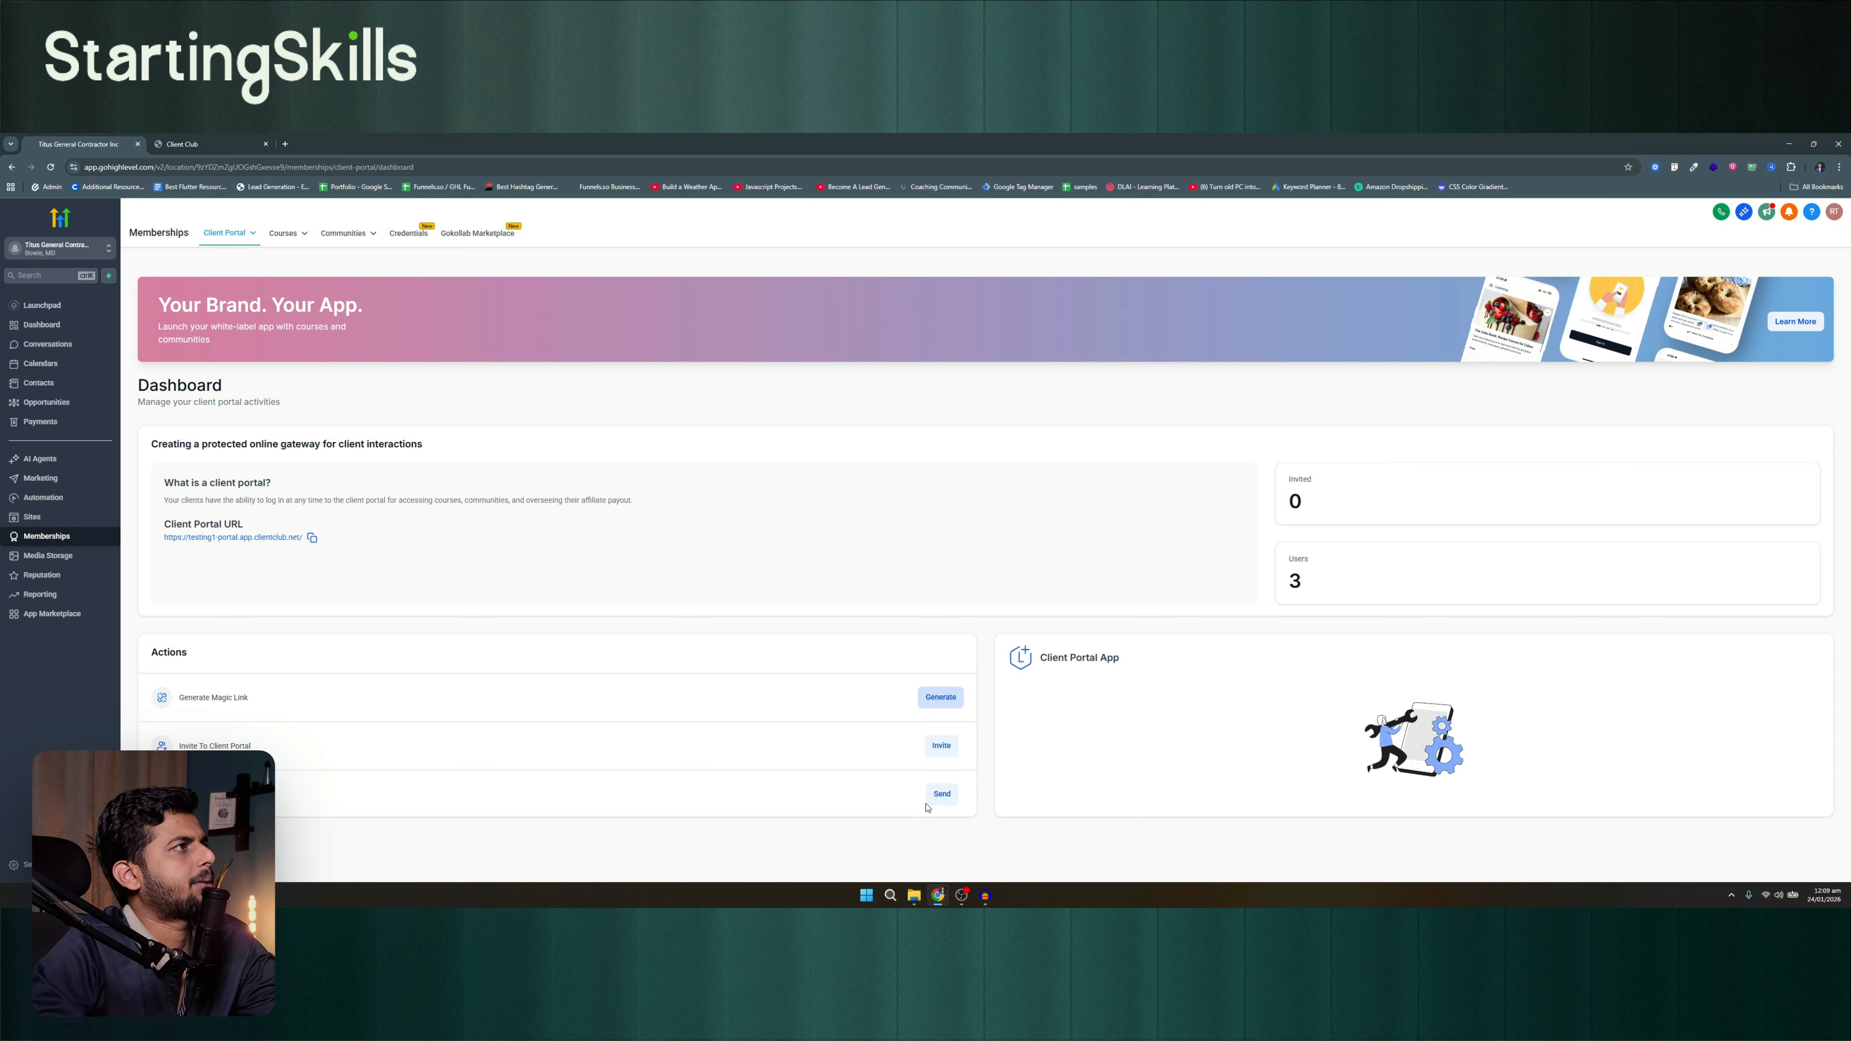
Open Domain Setup in the client portal settings and examine the sub-domain and custom domain fields
click(220, 233)
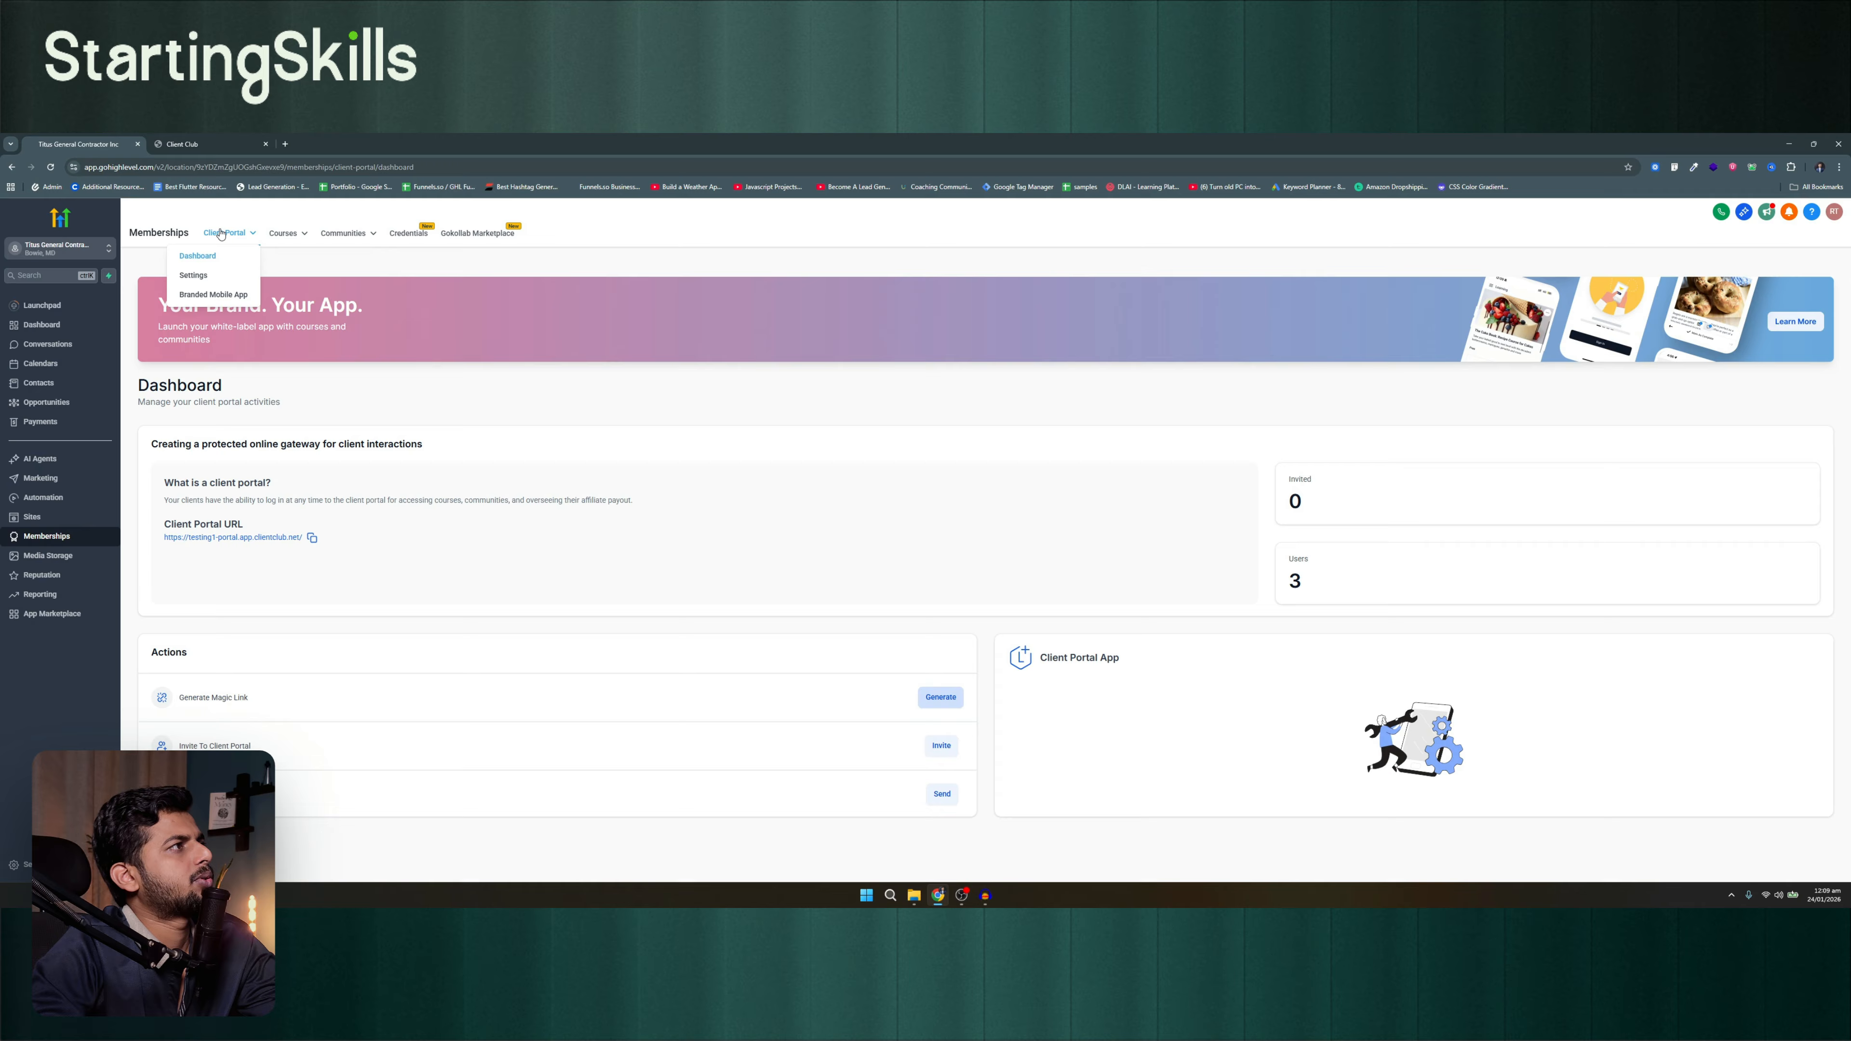
click(192, 278)
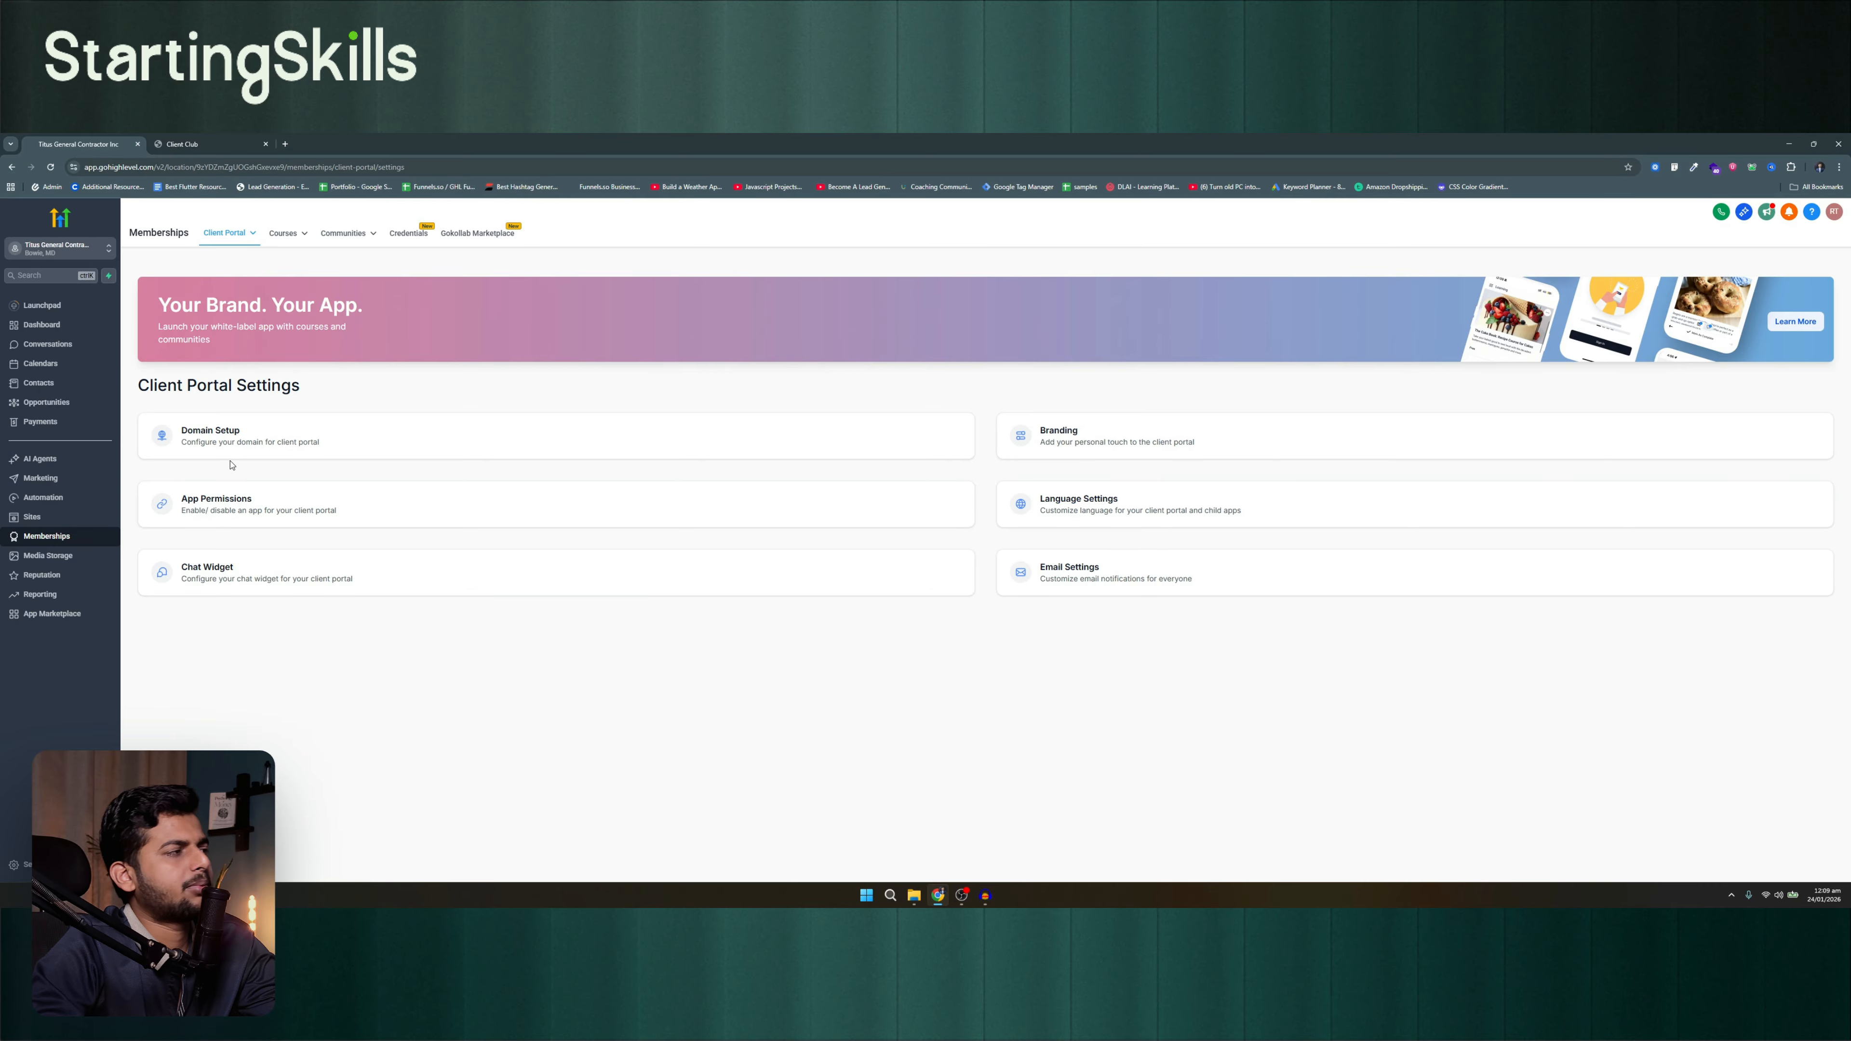
click(231, 453)
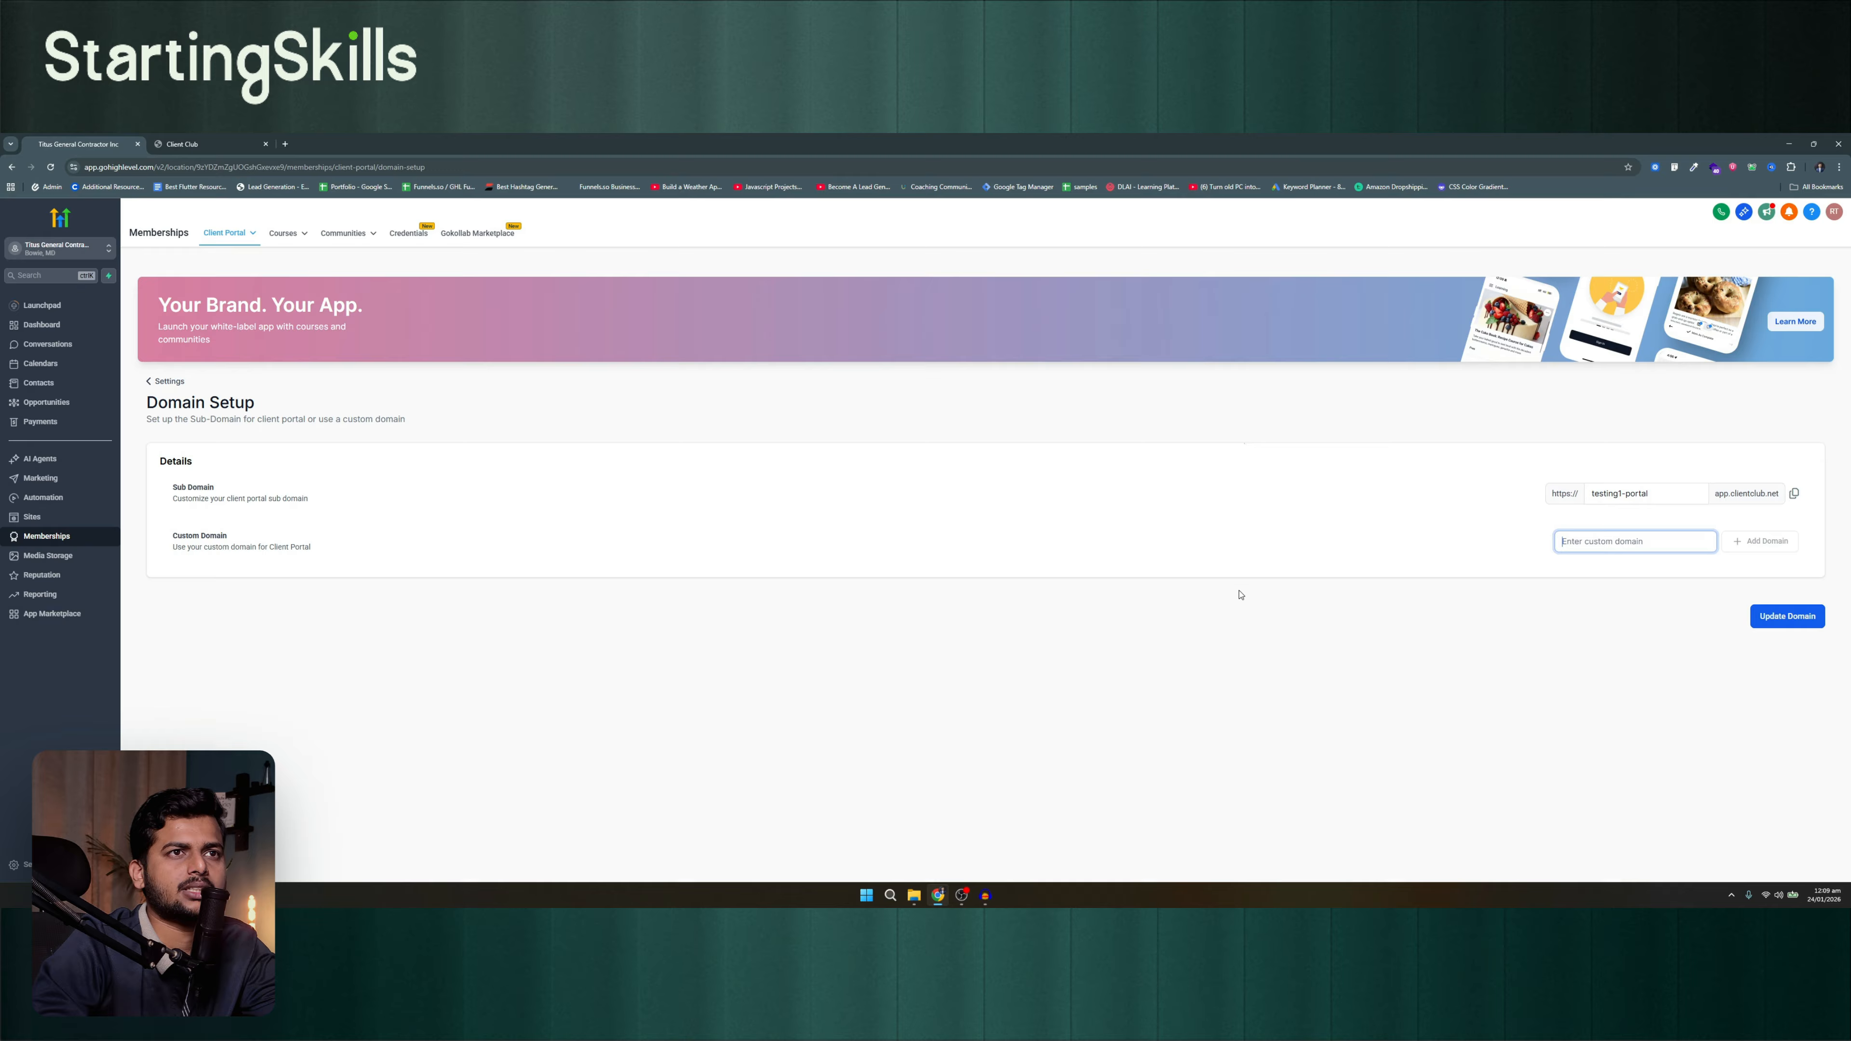
click(1623, 493)
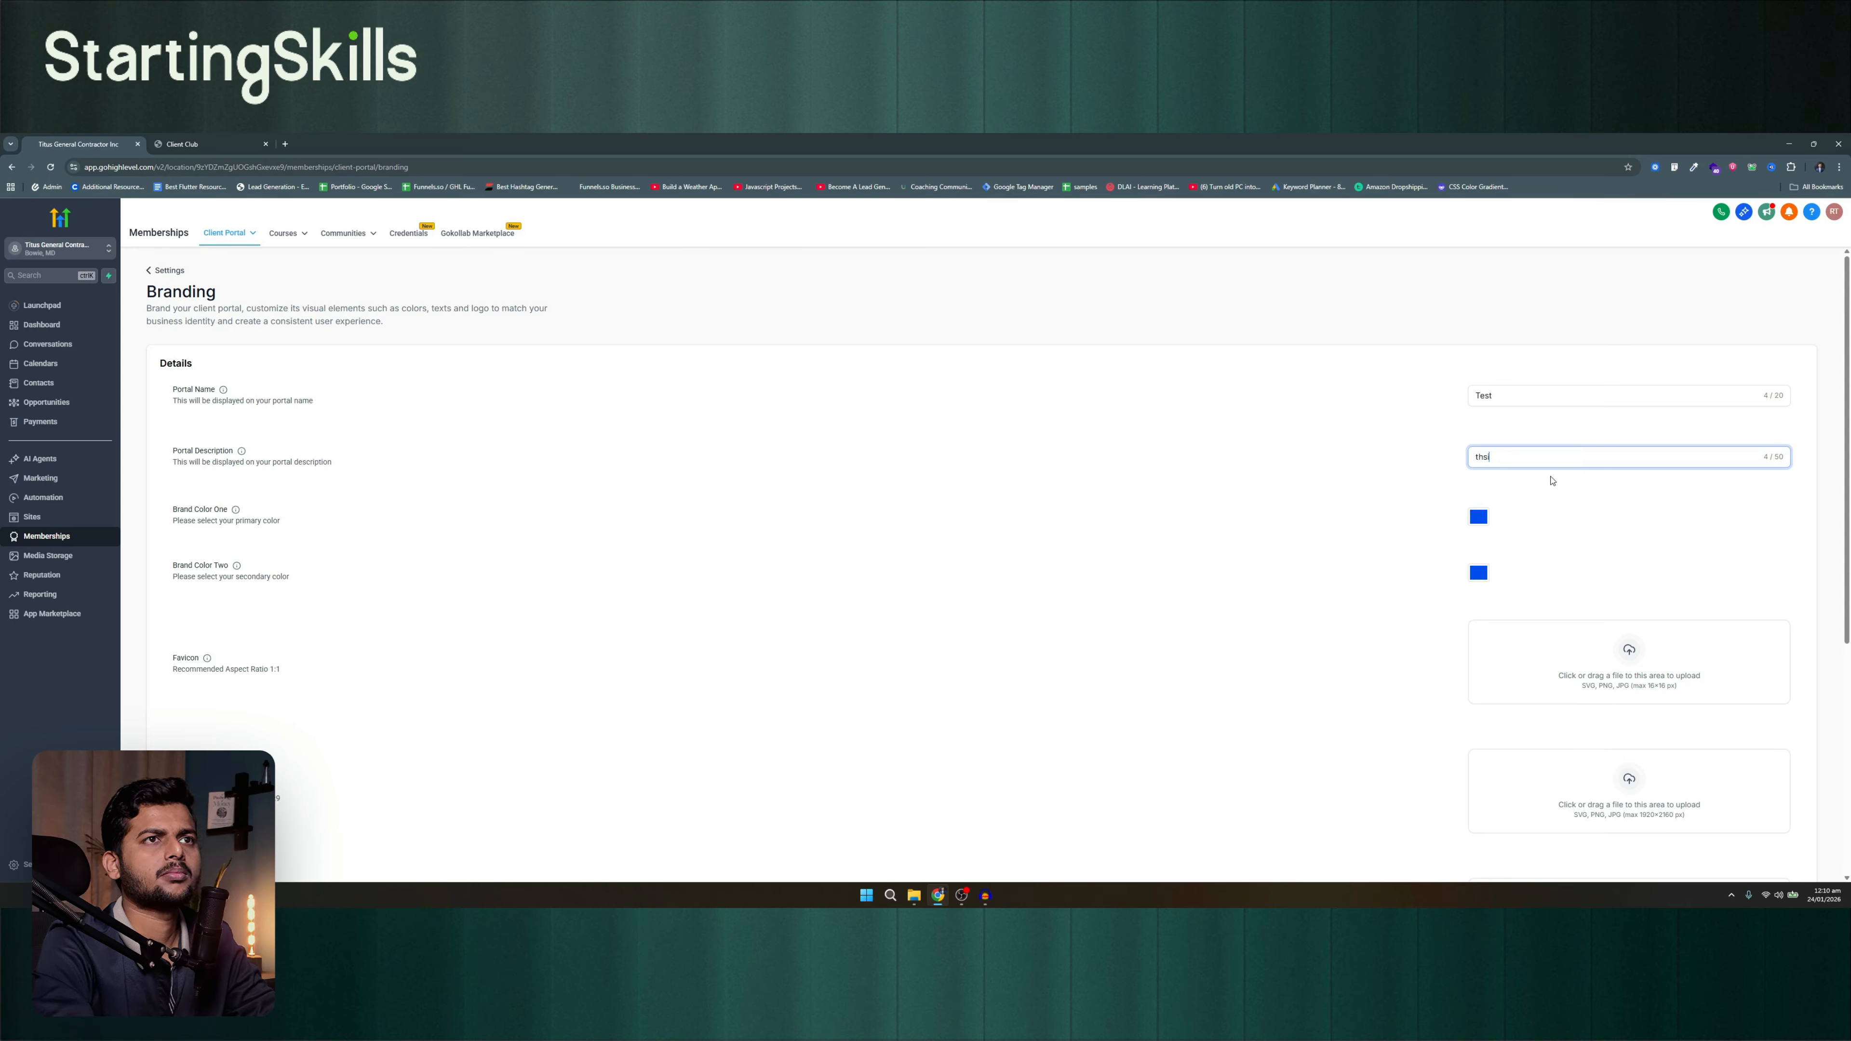
Set the portal description in the client portal's branding to "this is a demo portal"
key(BackSpace)
key(BackSpace)
text(is is a demo portal)
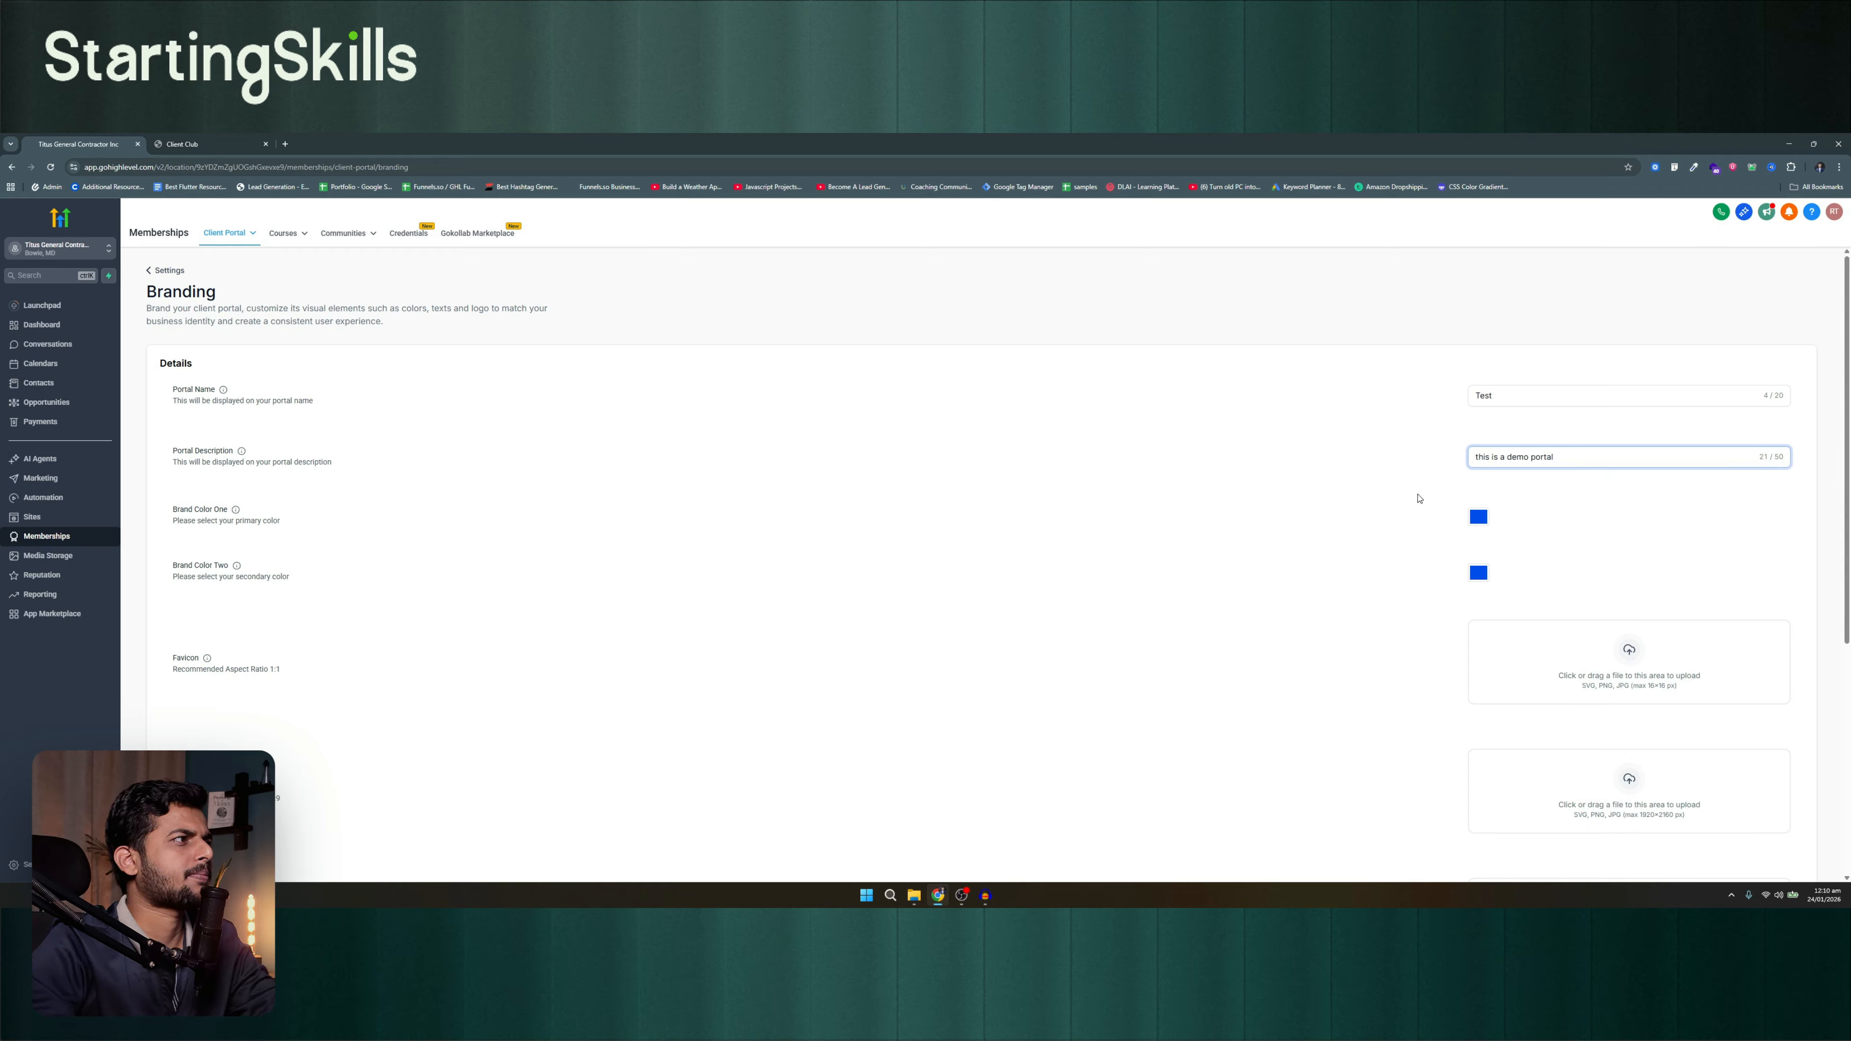
mouse_move(234, 514)
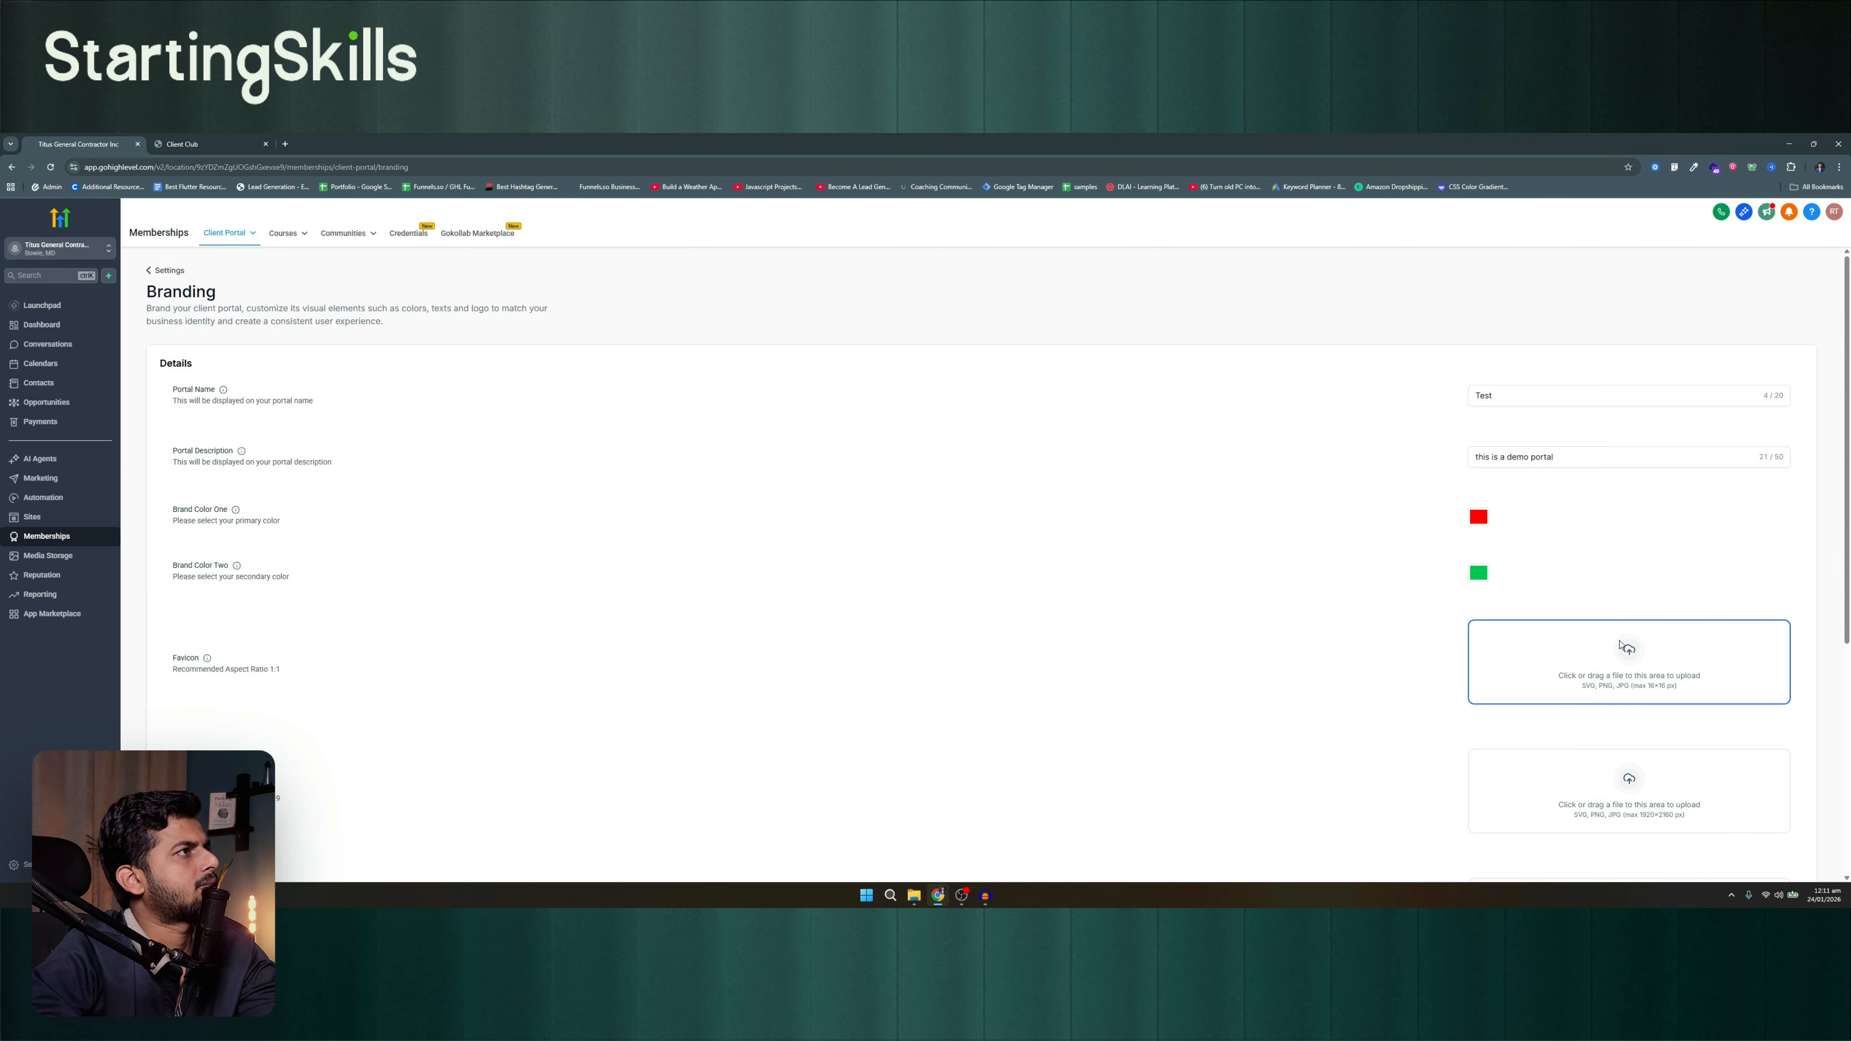
Upload the "ghl pros" image from Downloads as both the favicon and the logo of the portal
scroll(1619, 644, down, 2)
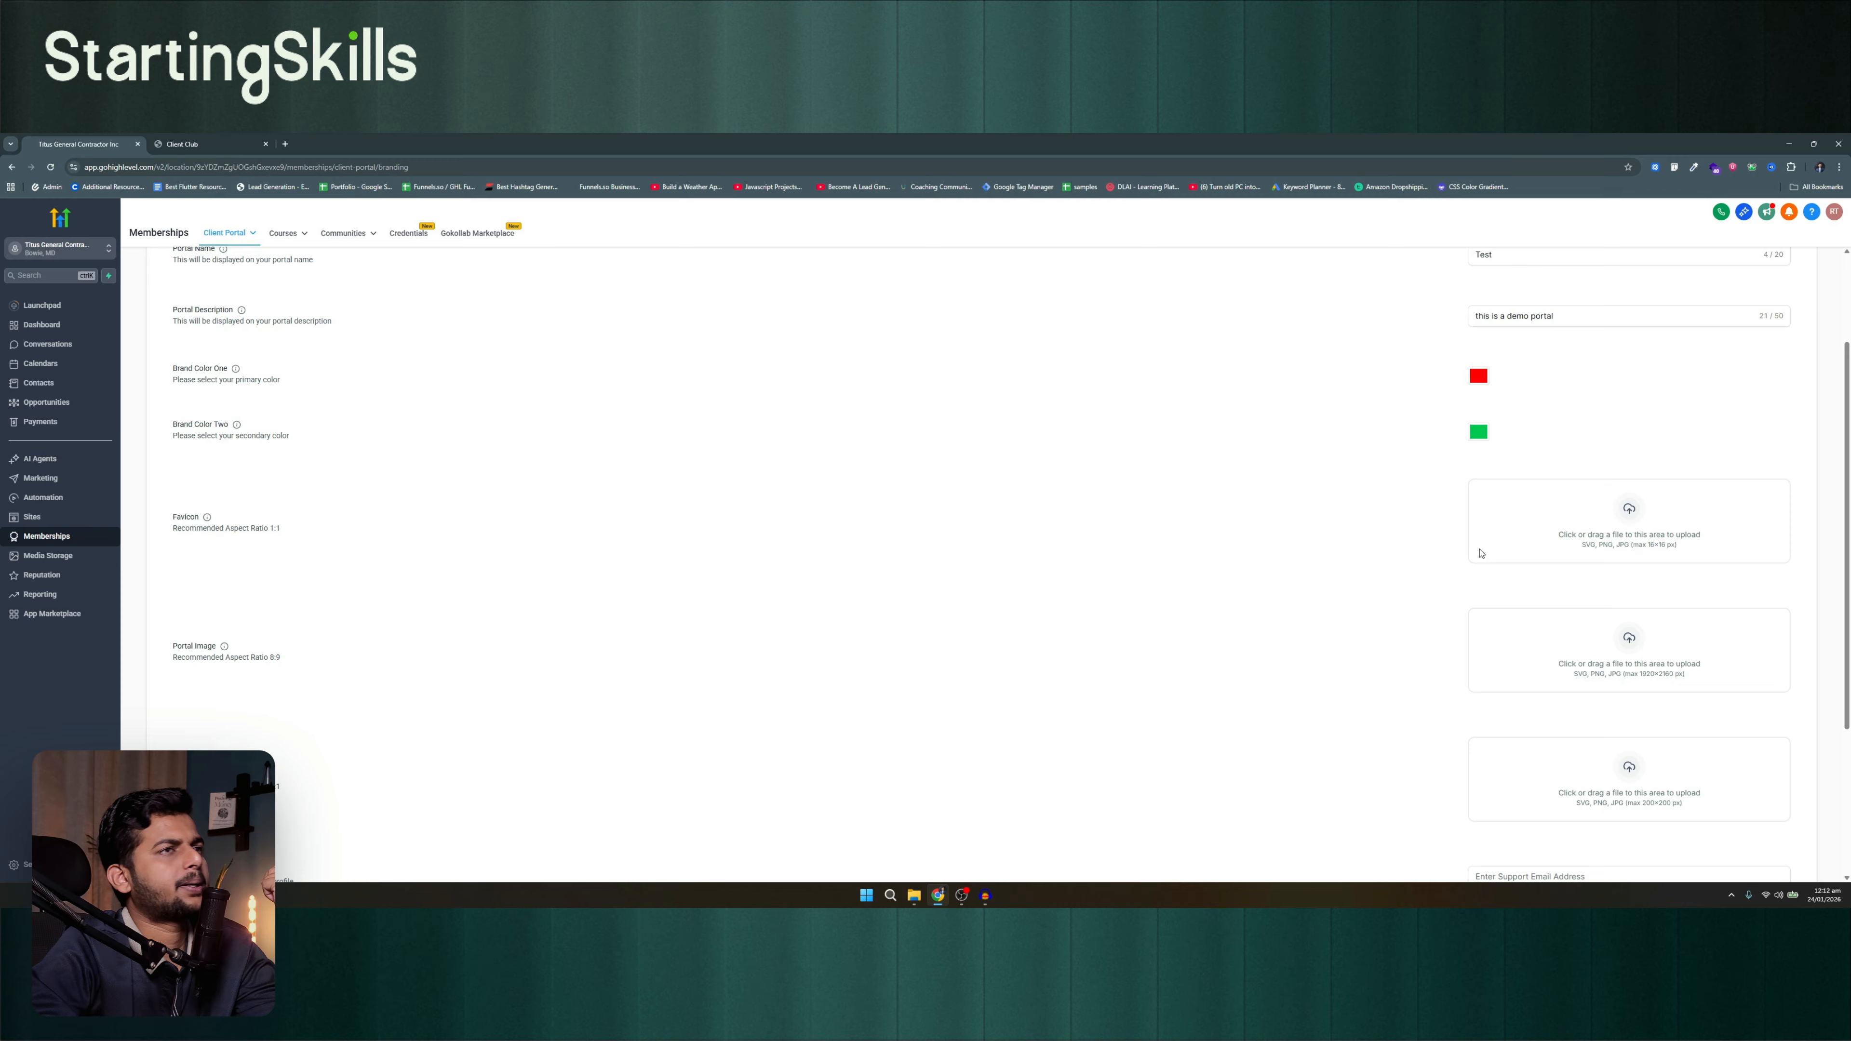
click(1480, 553)
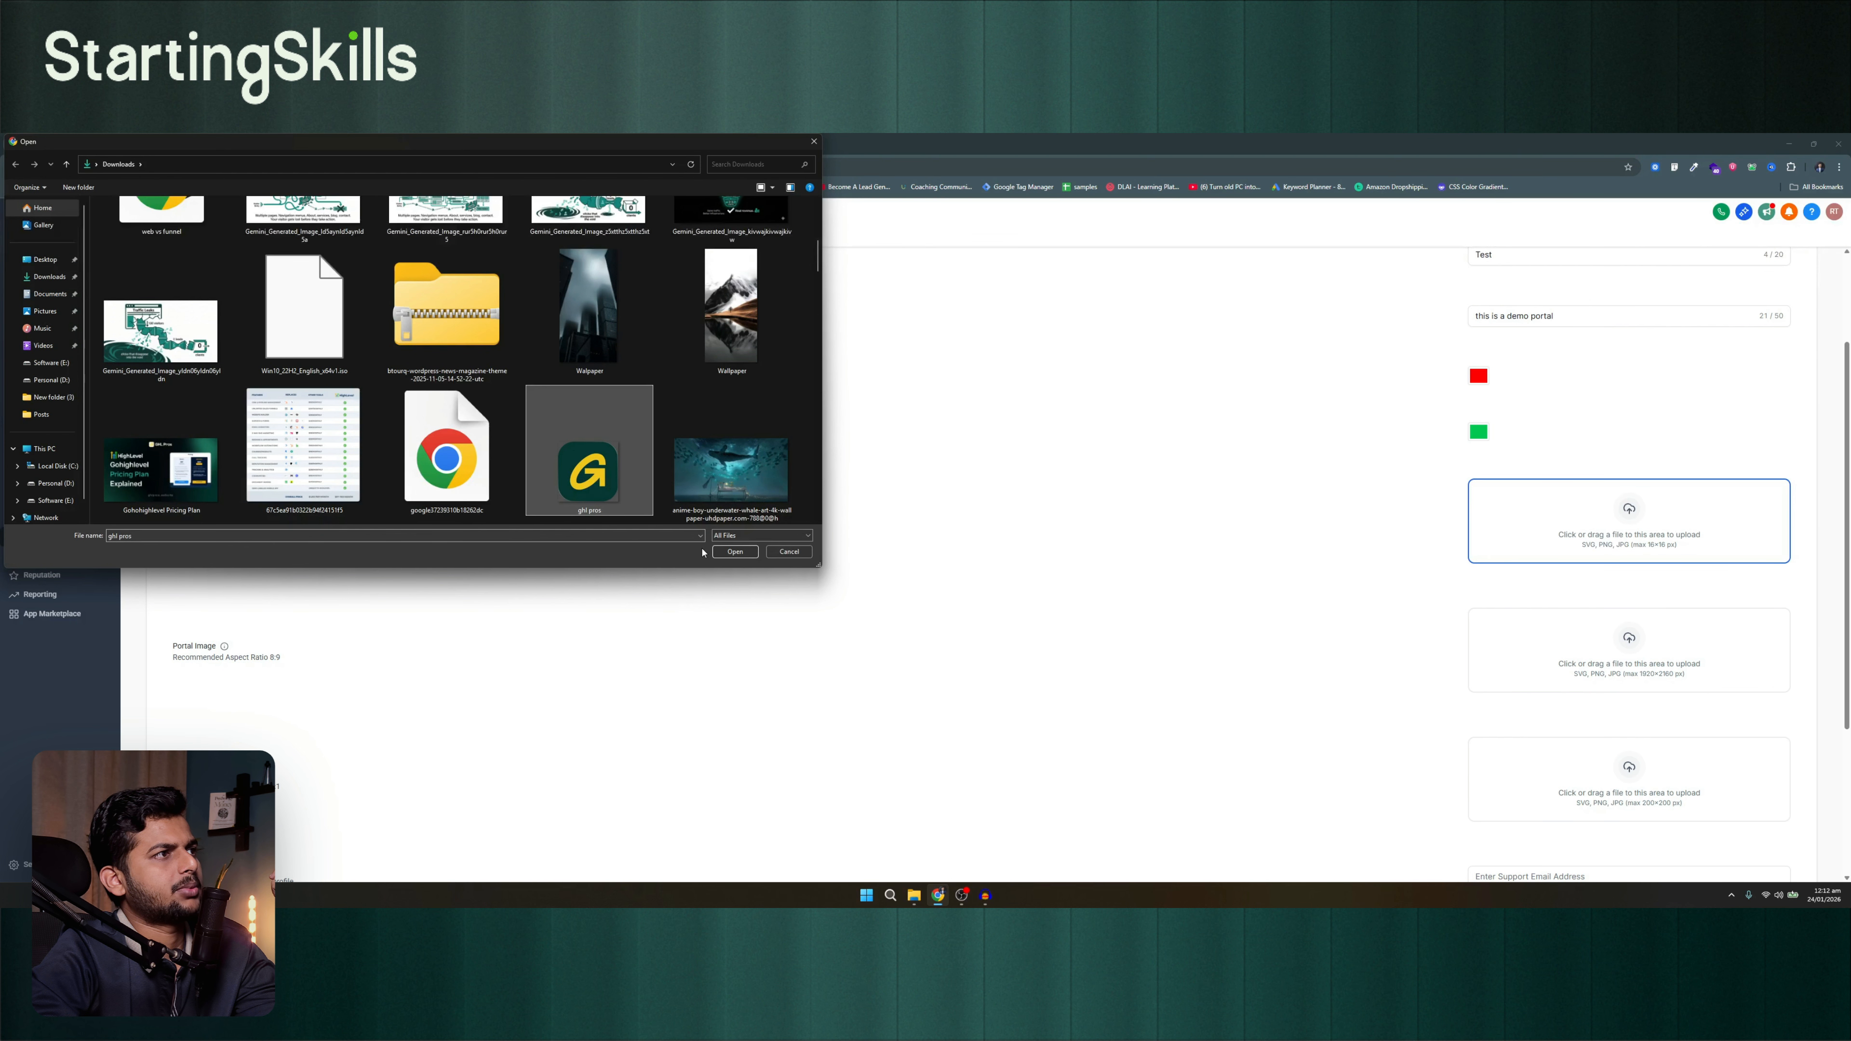
click(737, 555)
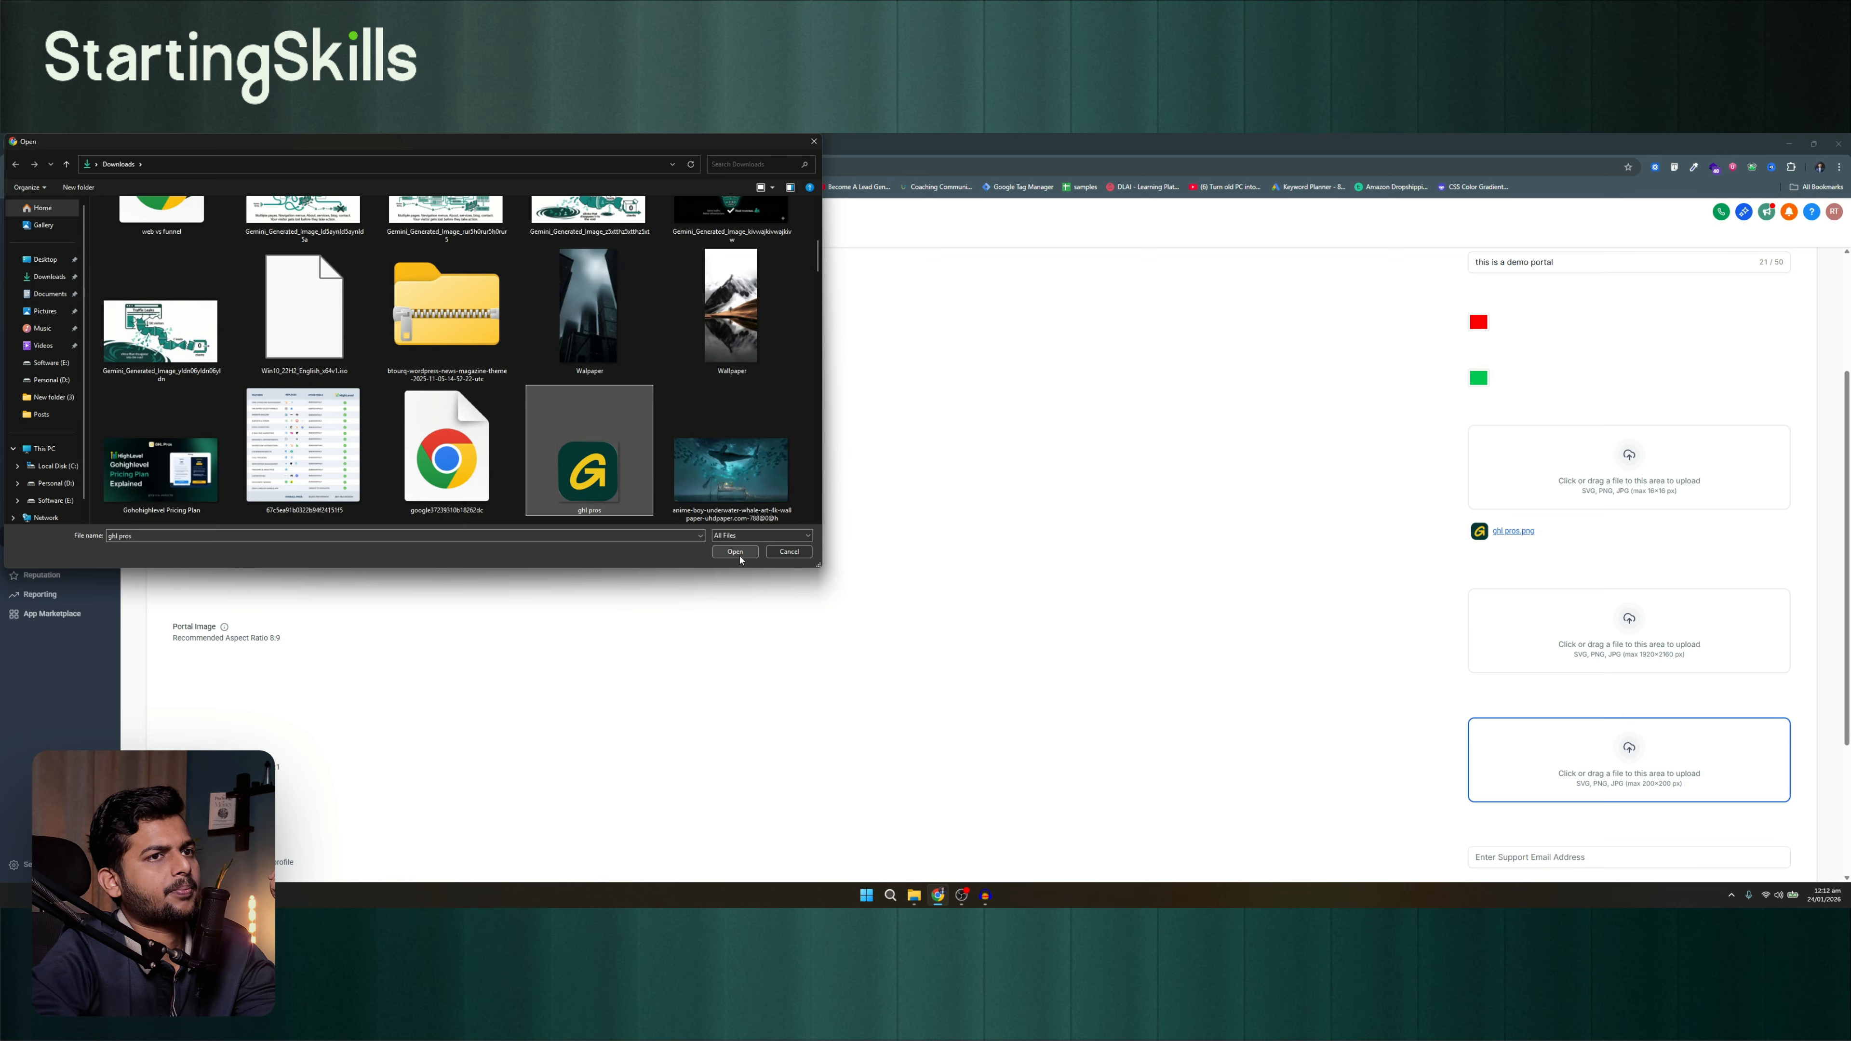
click(735, 552)
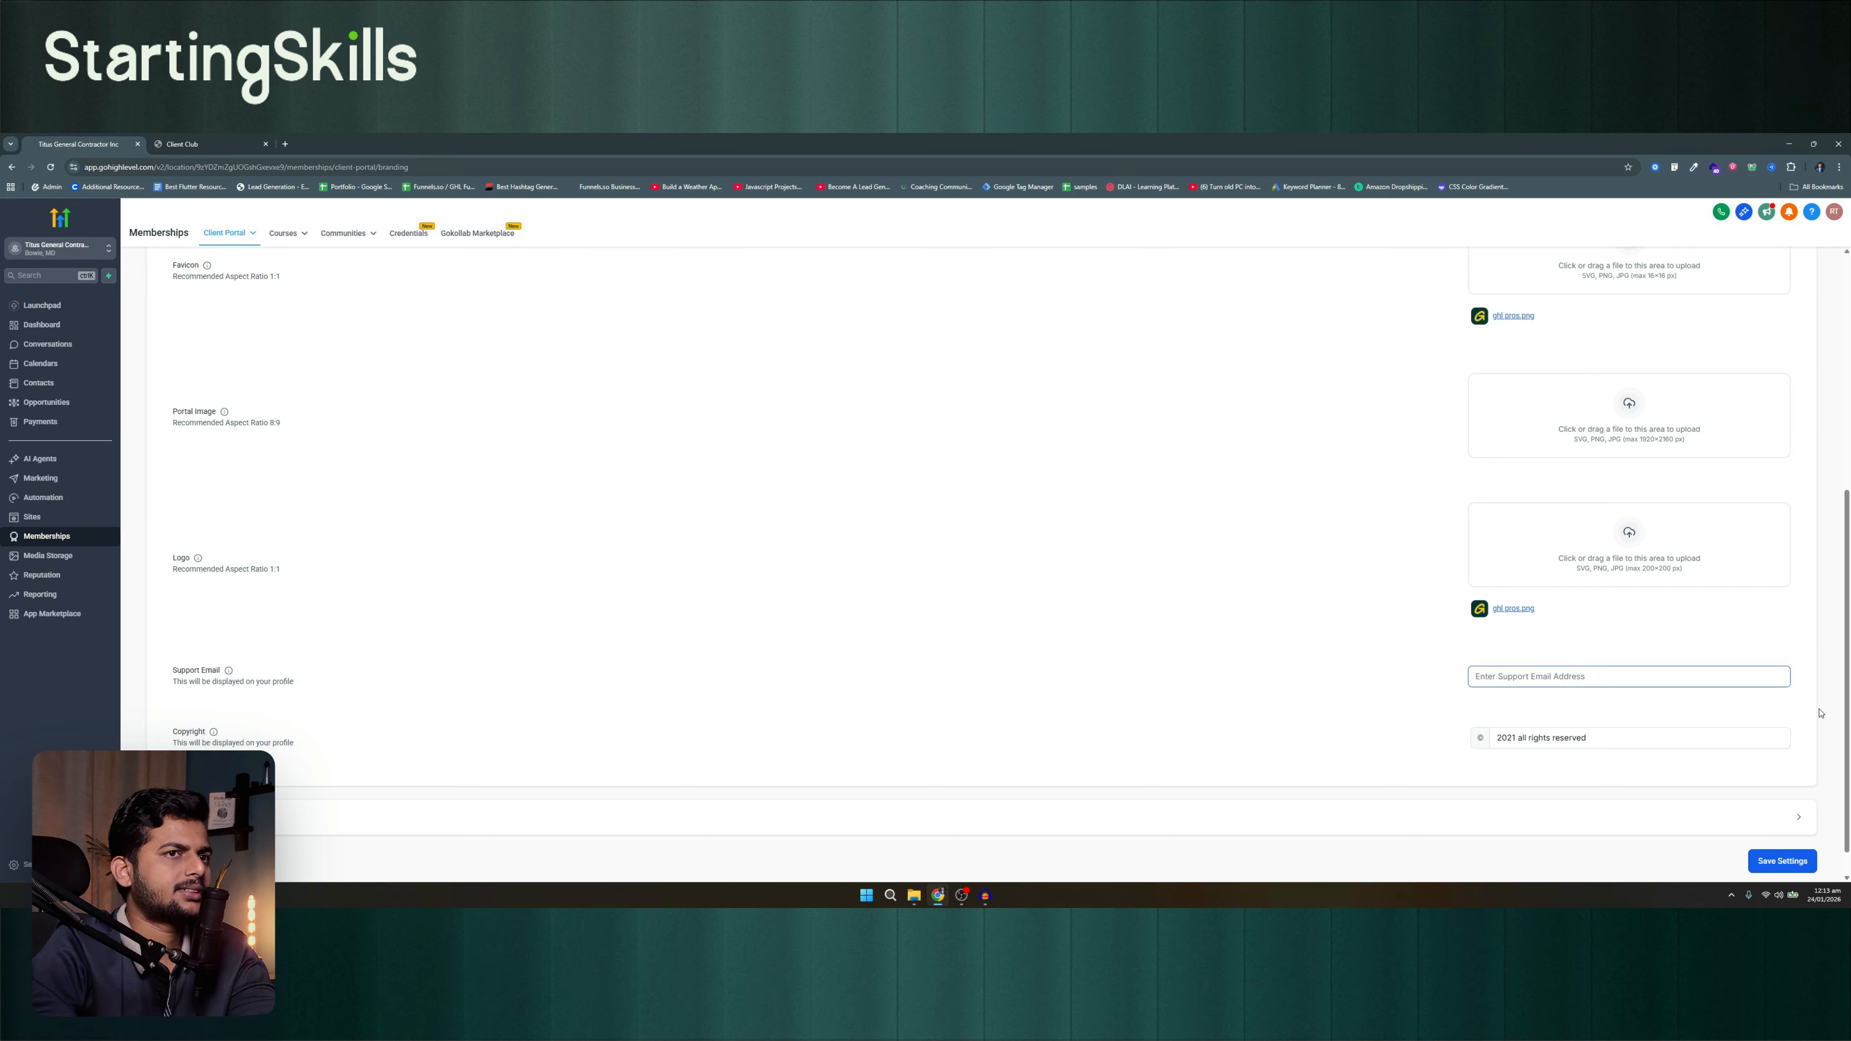
Expand the Advanced branding section and examine the Custom JS and Custom CSS editors
click(1820, 713)
scroll(1748, 751, down, 1)
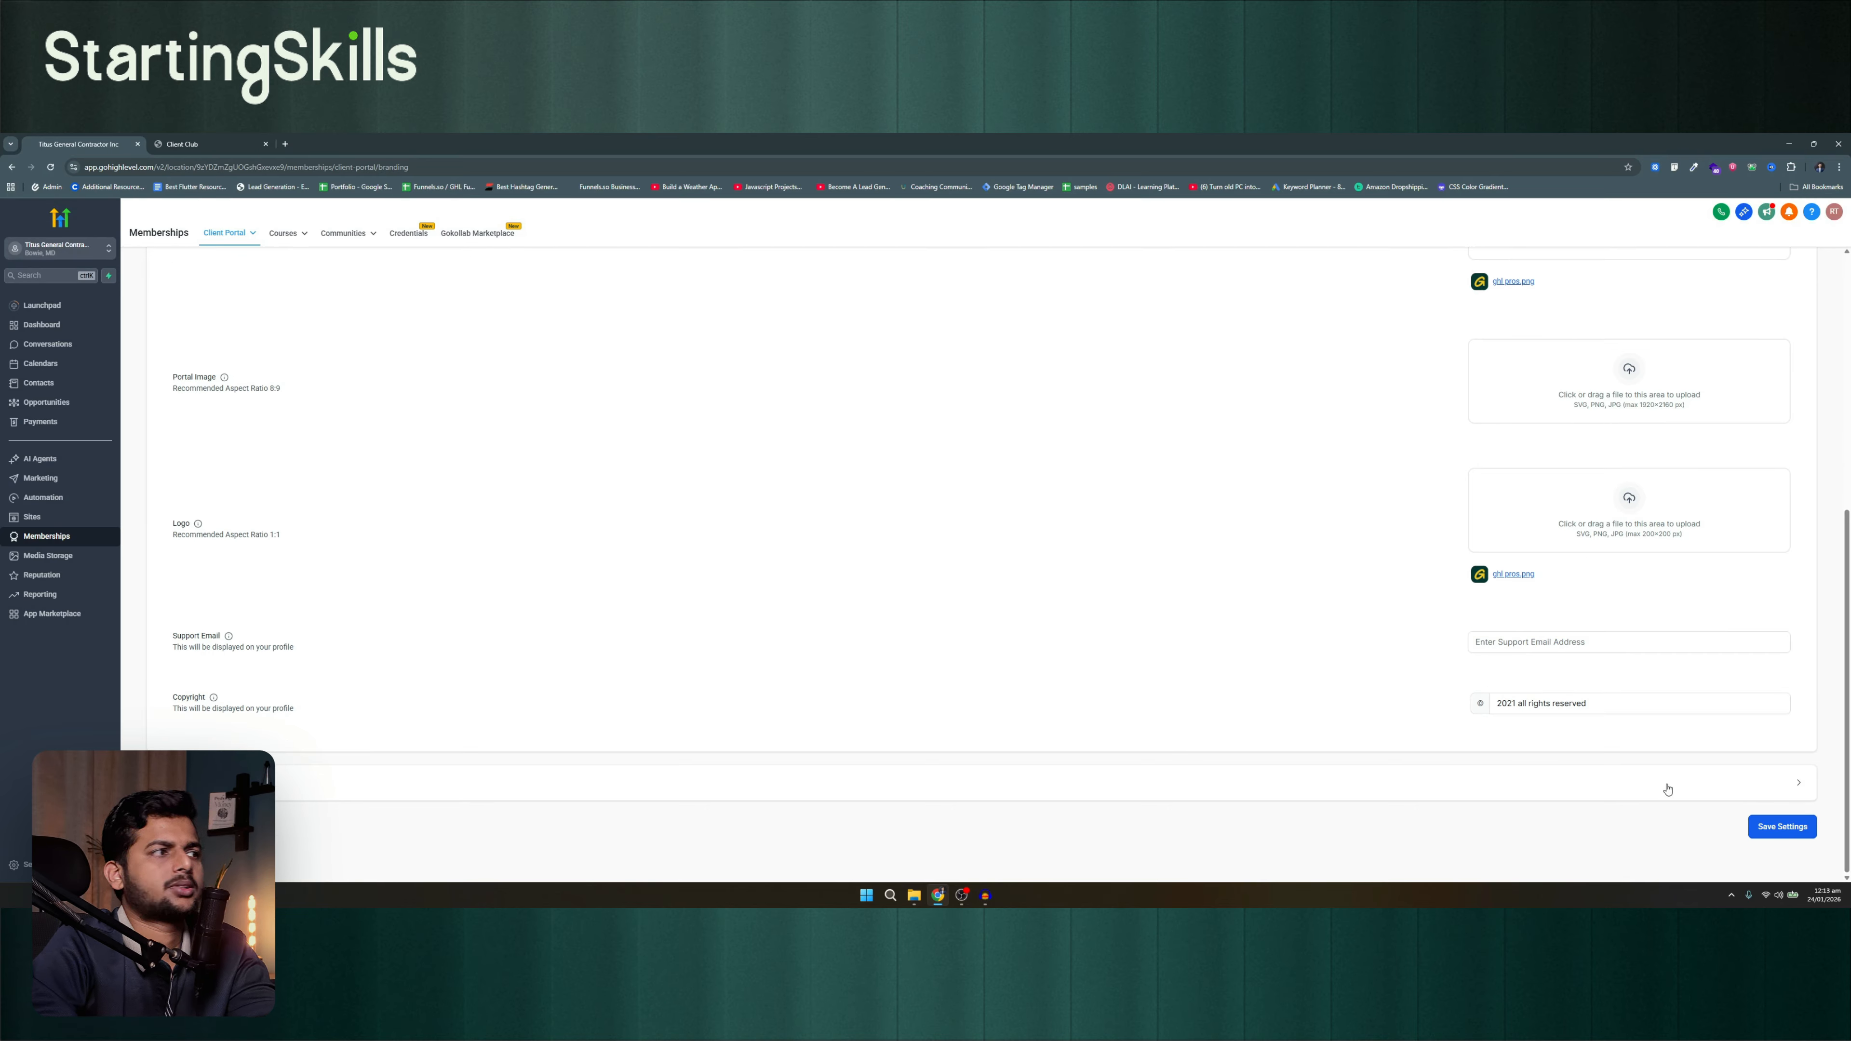
click(1667, 789)
scroll(862, 649, down, 4)
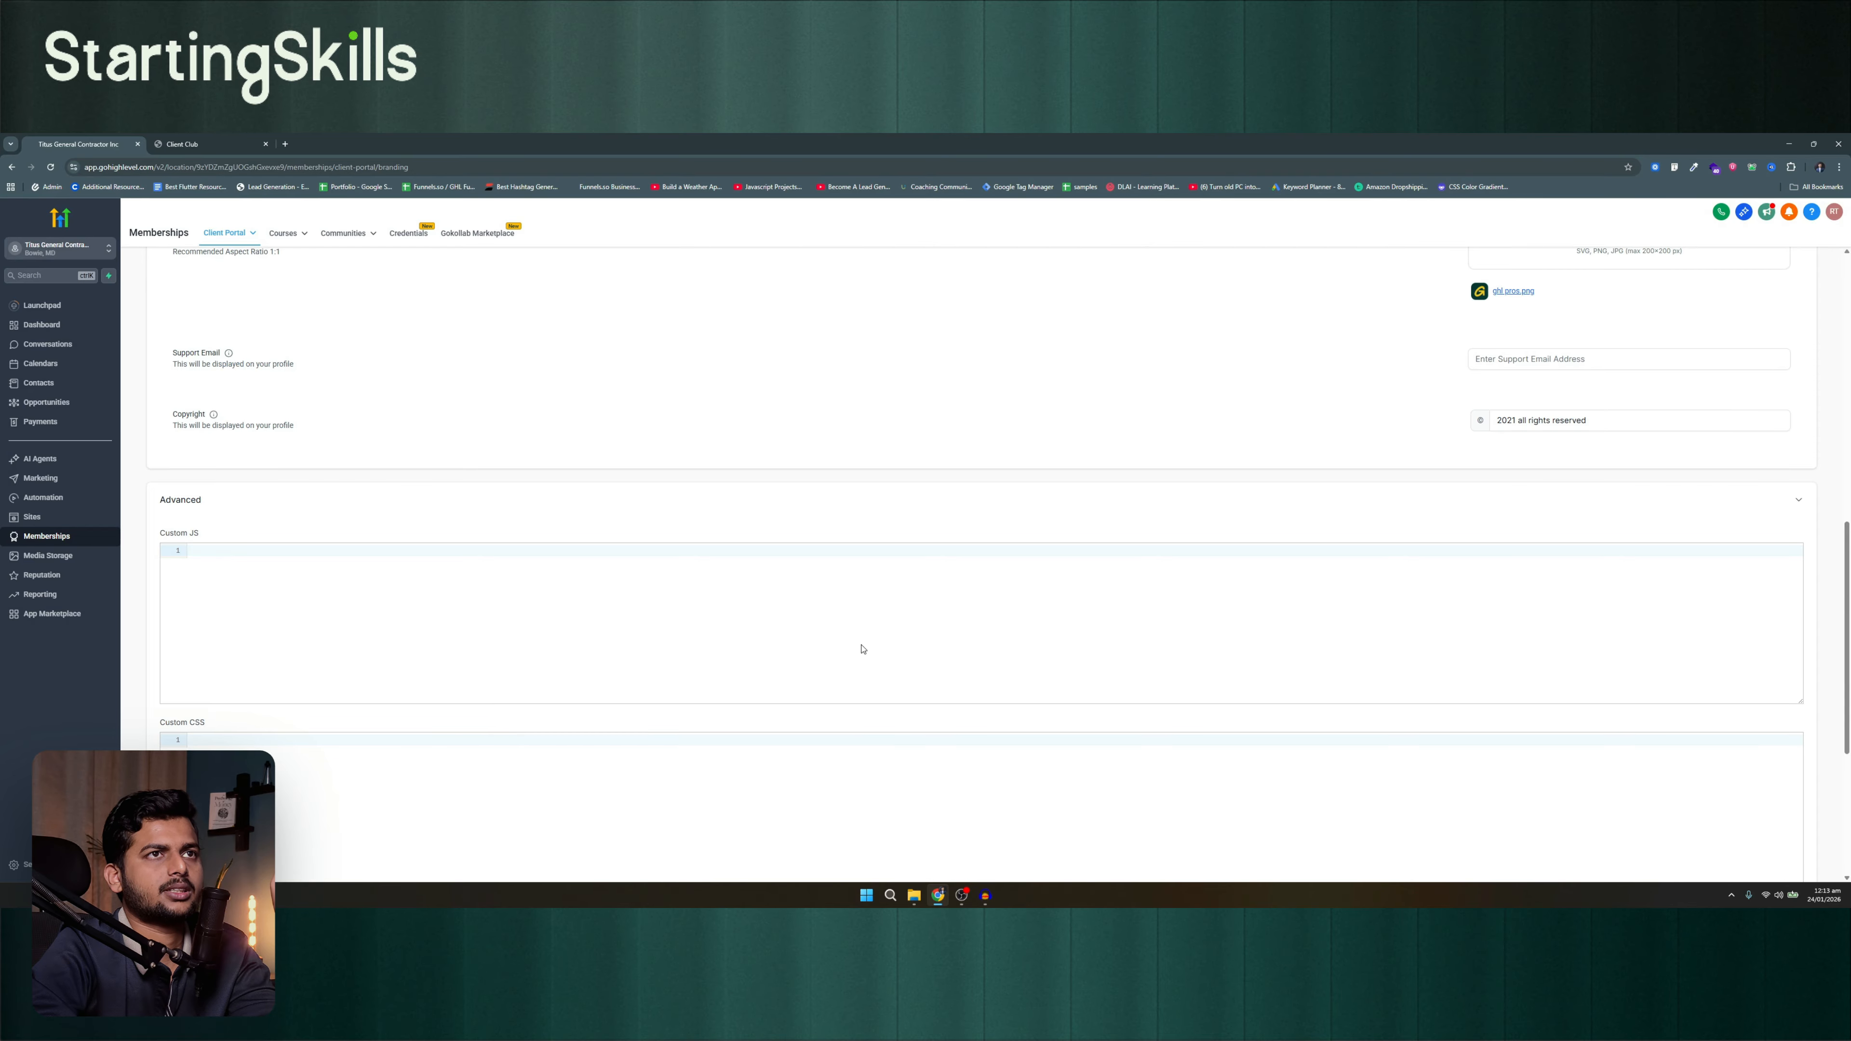
scroll(861, 649, down, 4)
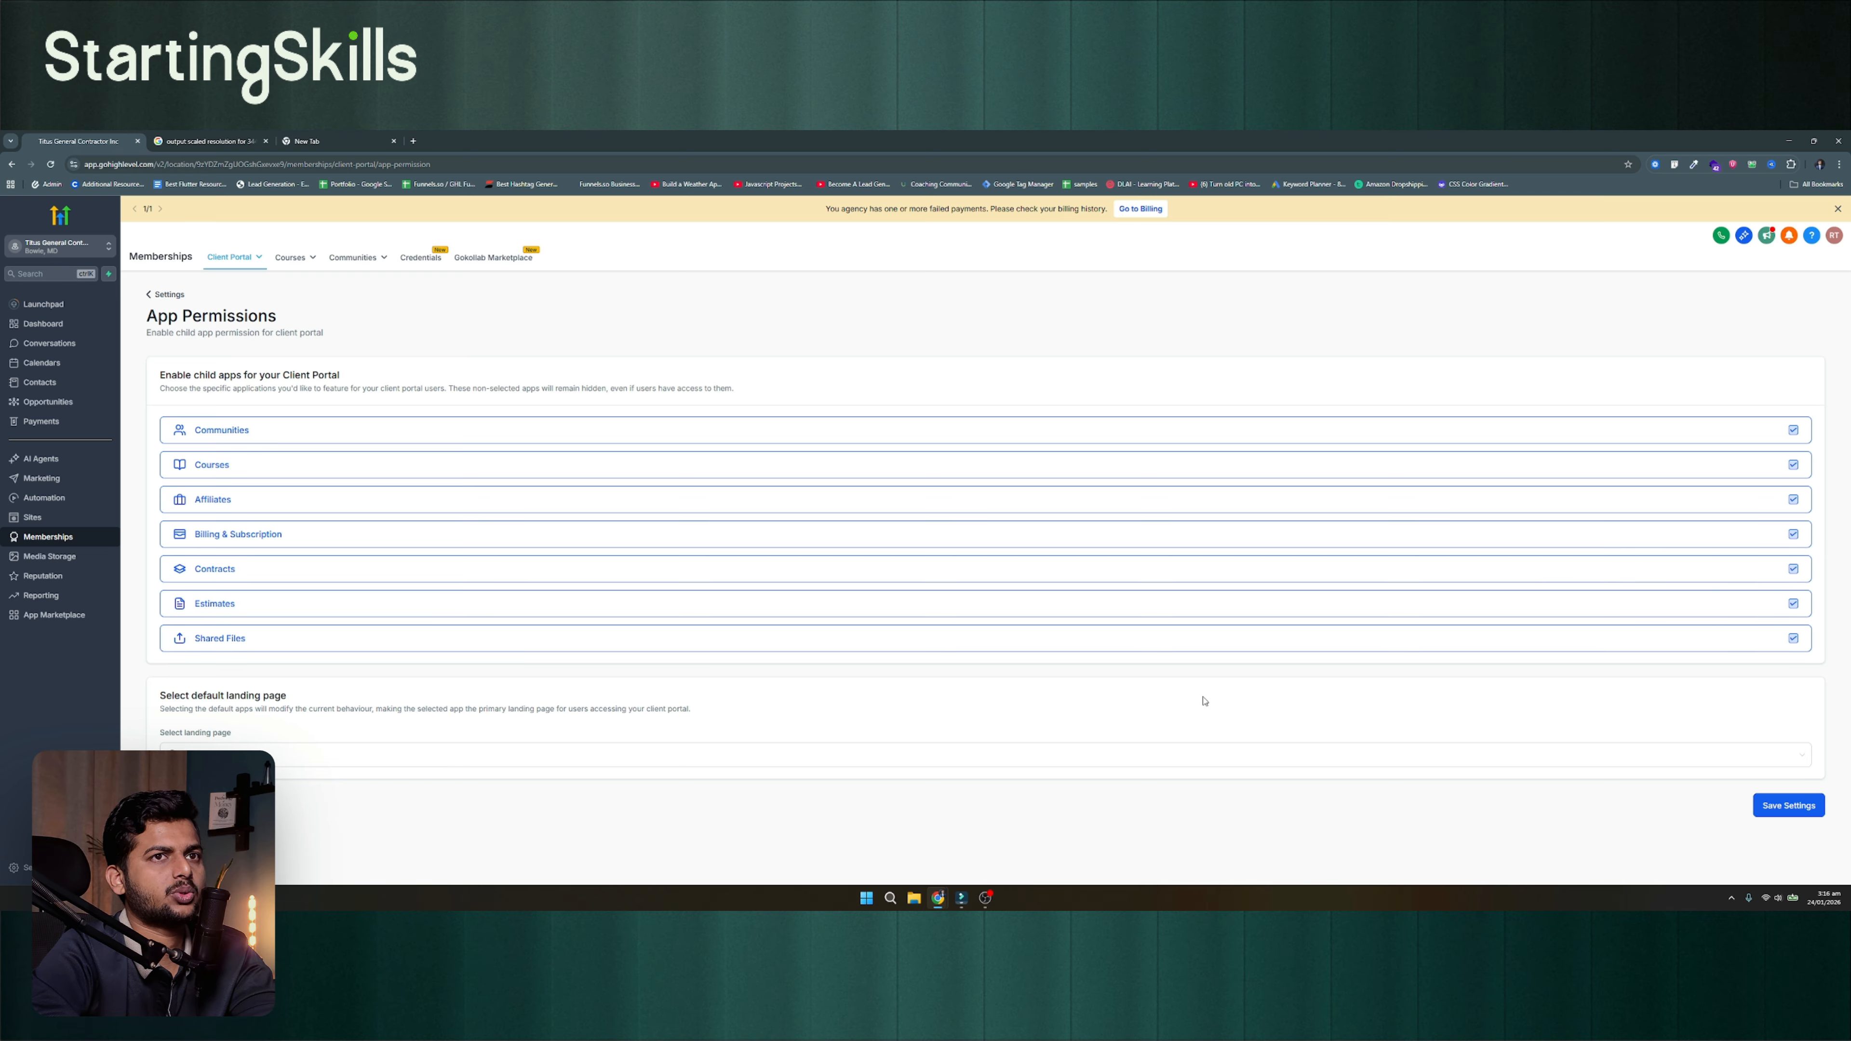
Check the default landing page selection in App Permissions and return to the client portal settings
click(676, 764)
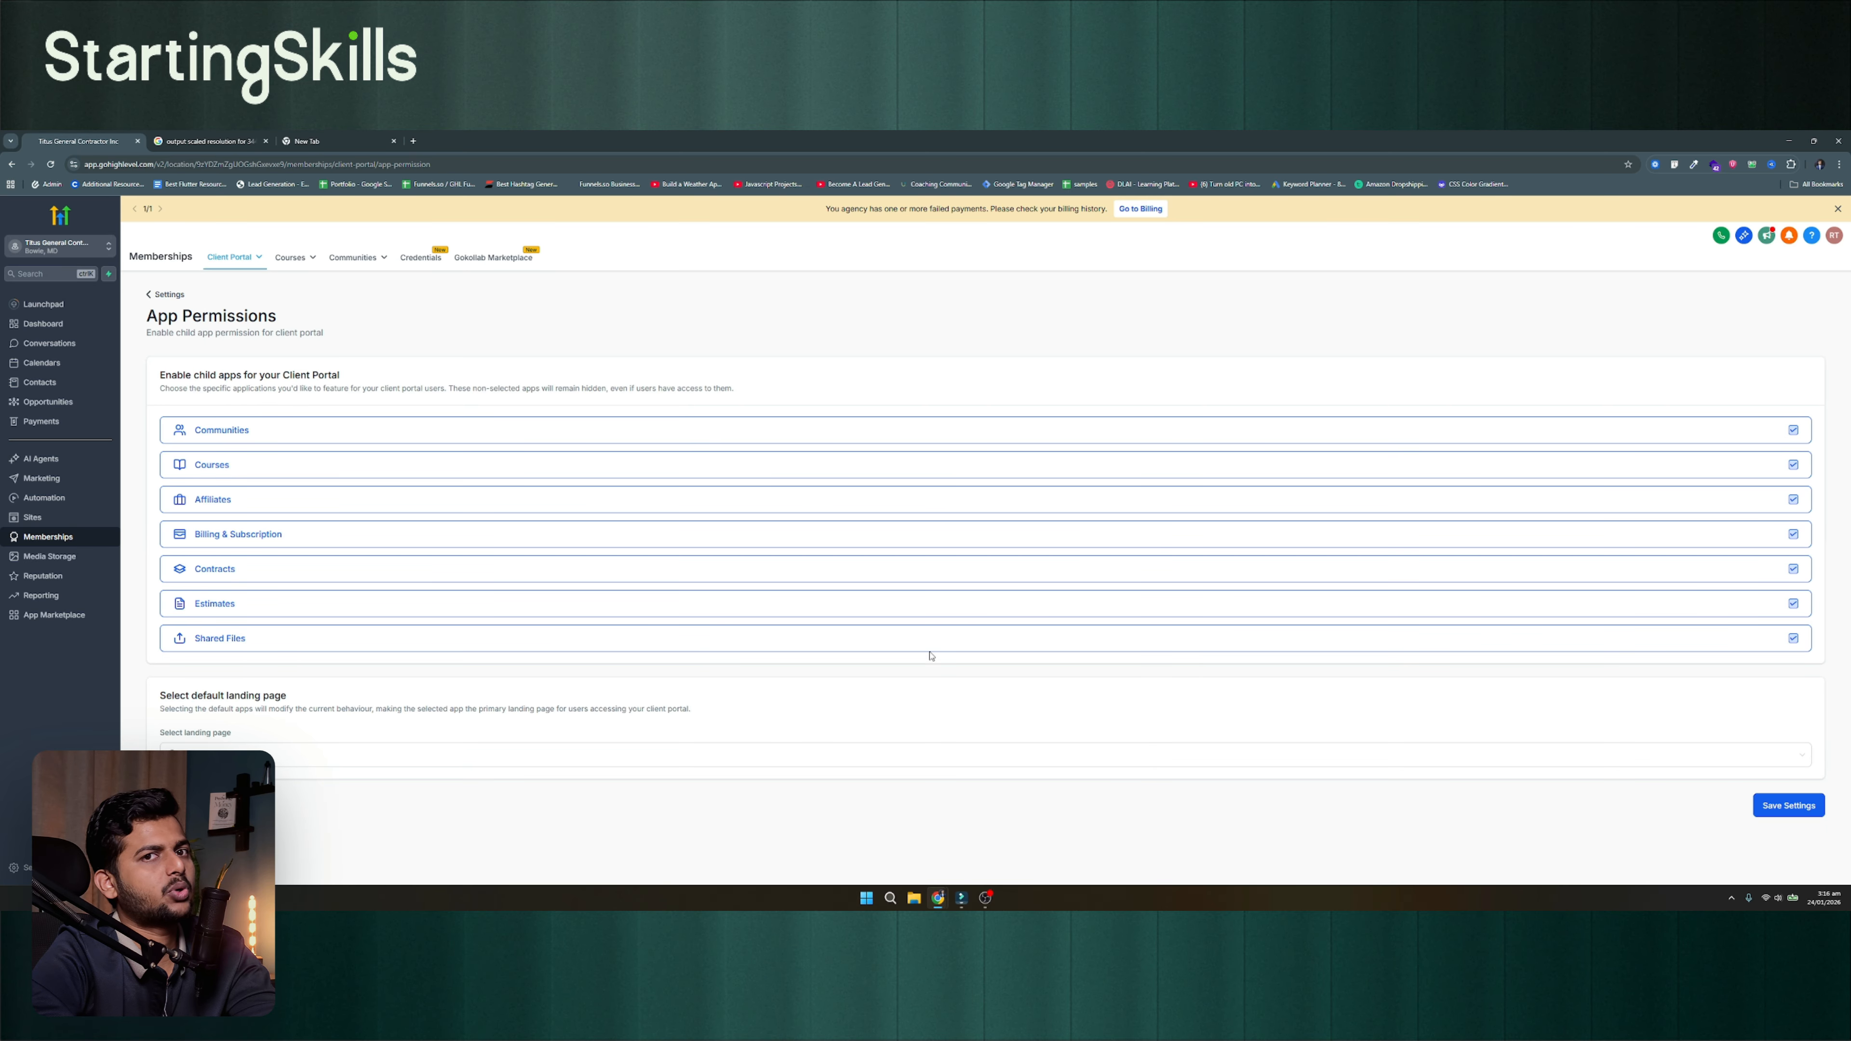
click(177, 294)
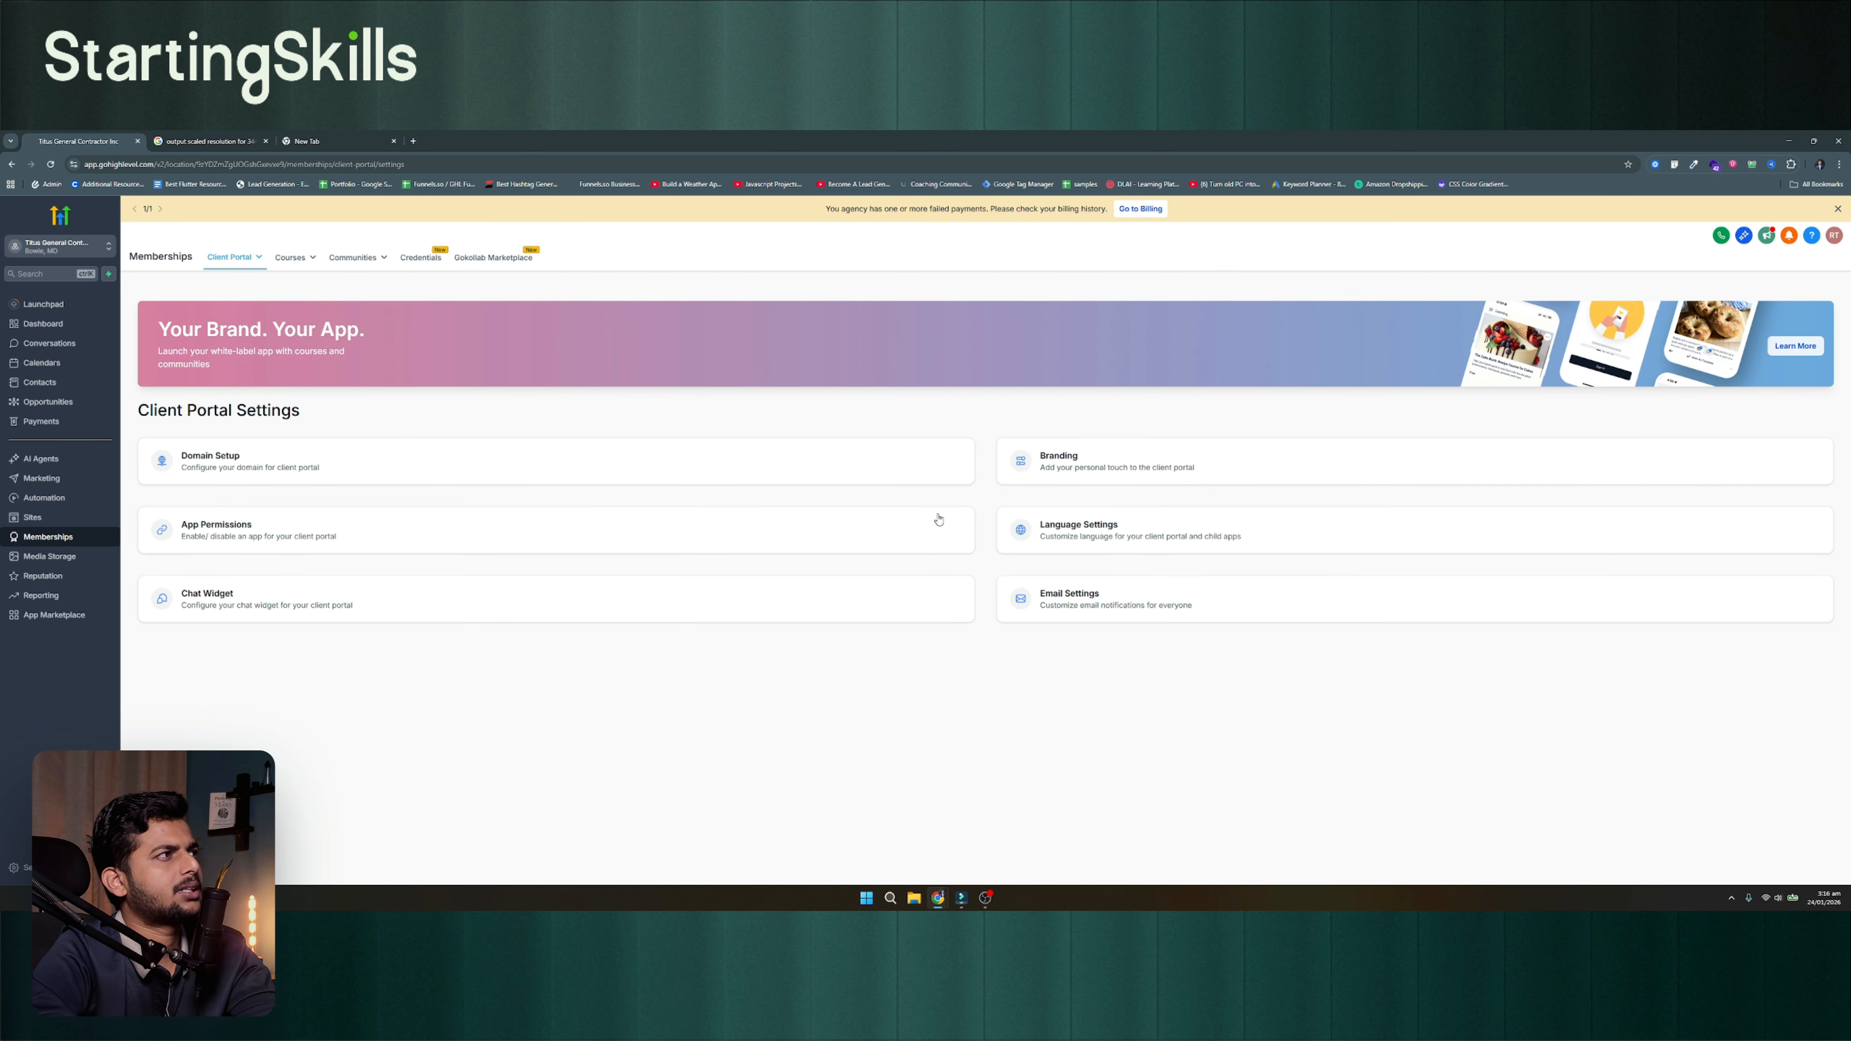
Browse the languages offered for the client portal in Language Settings without changing the selection
click(1080, 533)
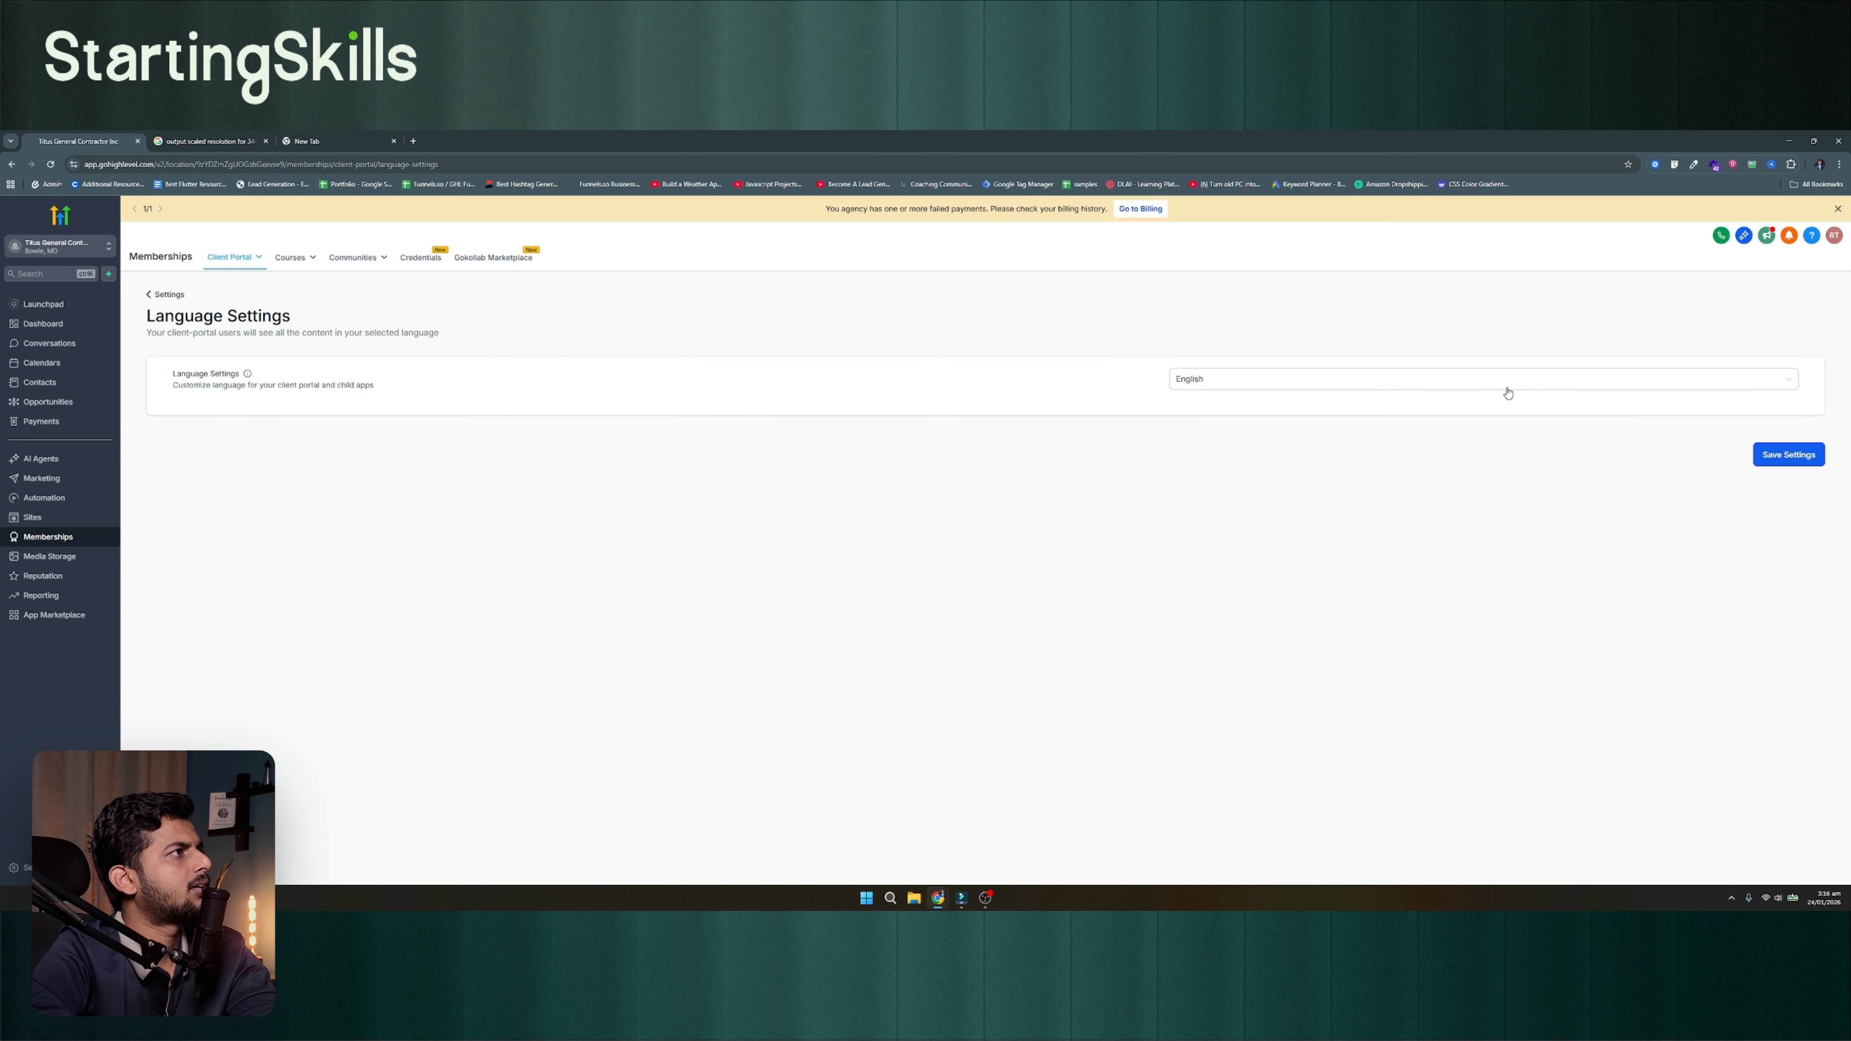
click(1504, 389)
scroll(1348, 503, down, 2)
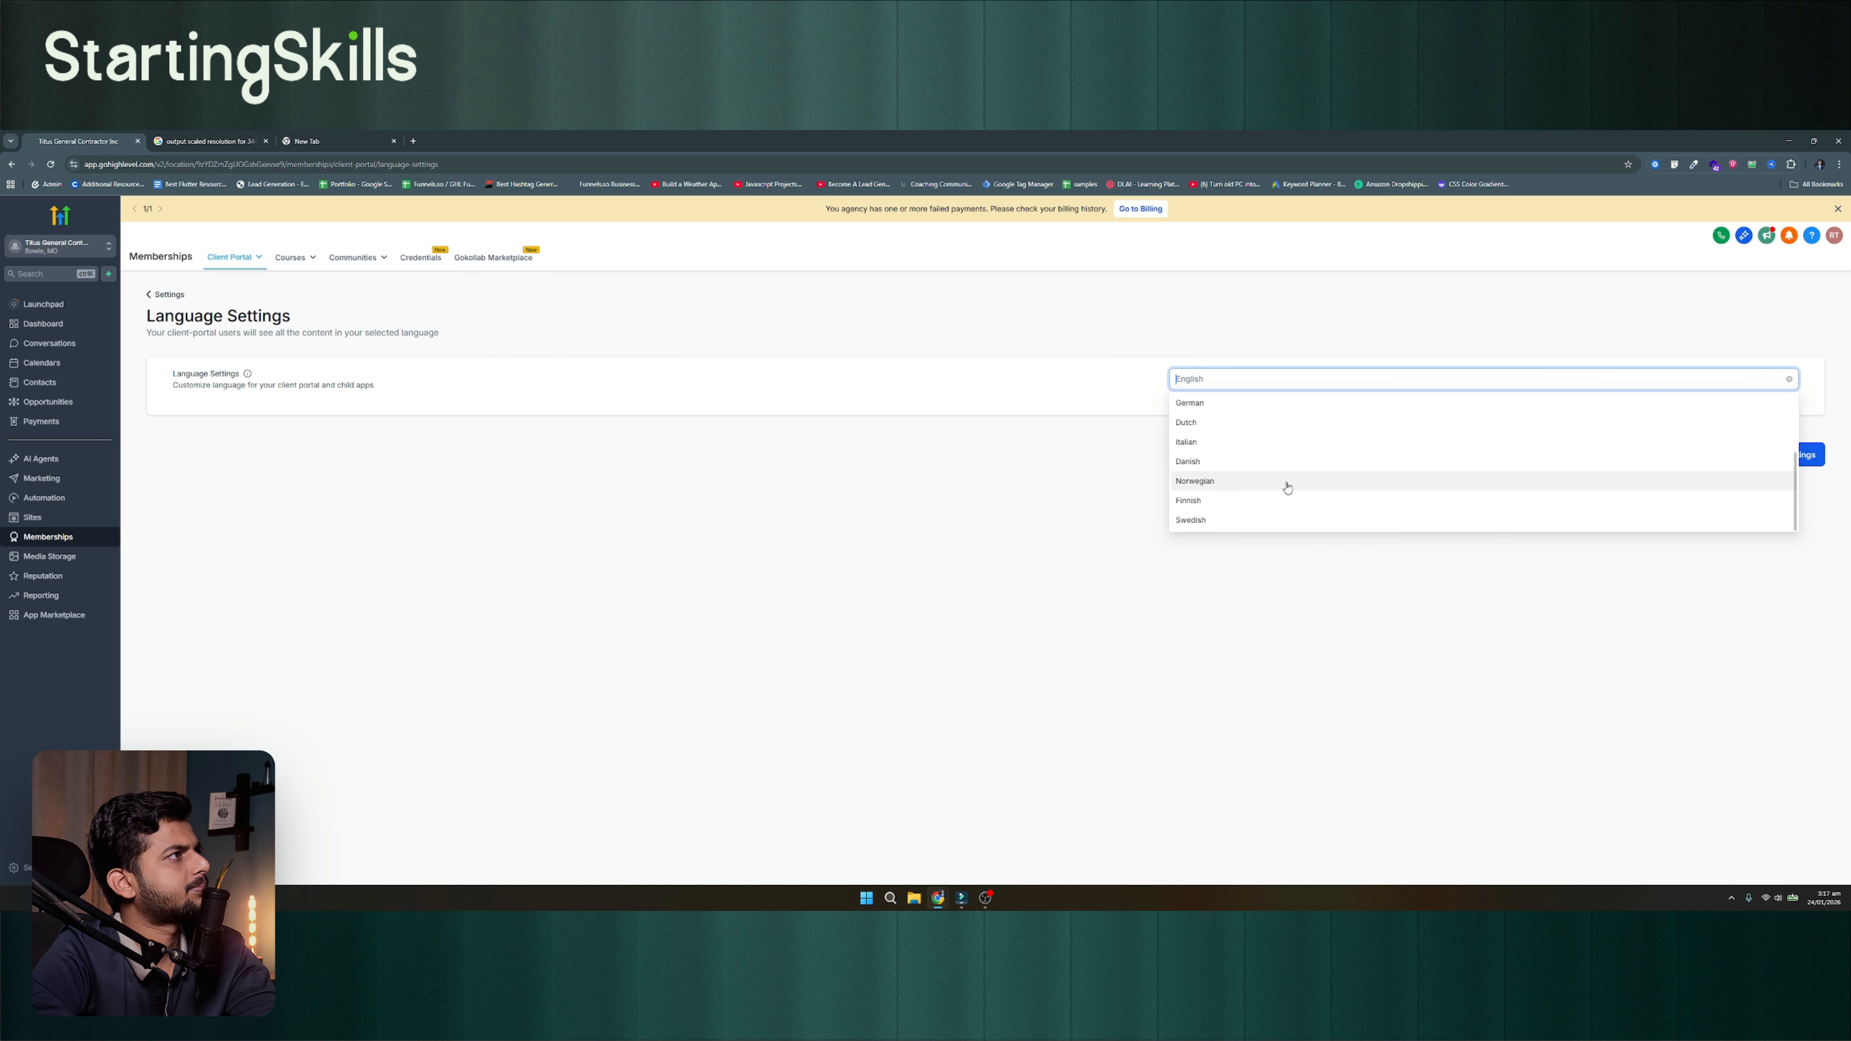
scroll(1239, 488, up, 2)
Review the Chat Widget choices for the client portal and return to the settings overview
click(280, 602)
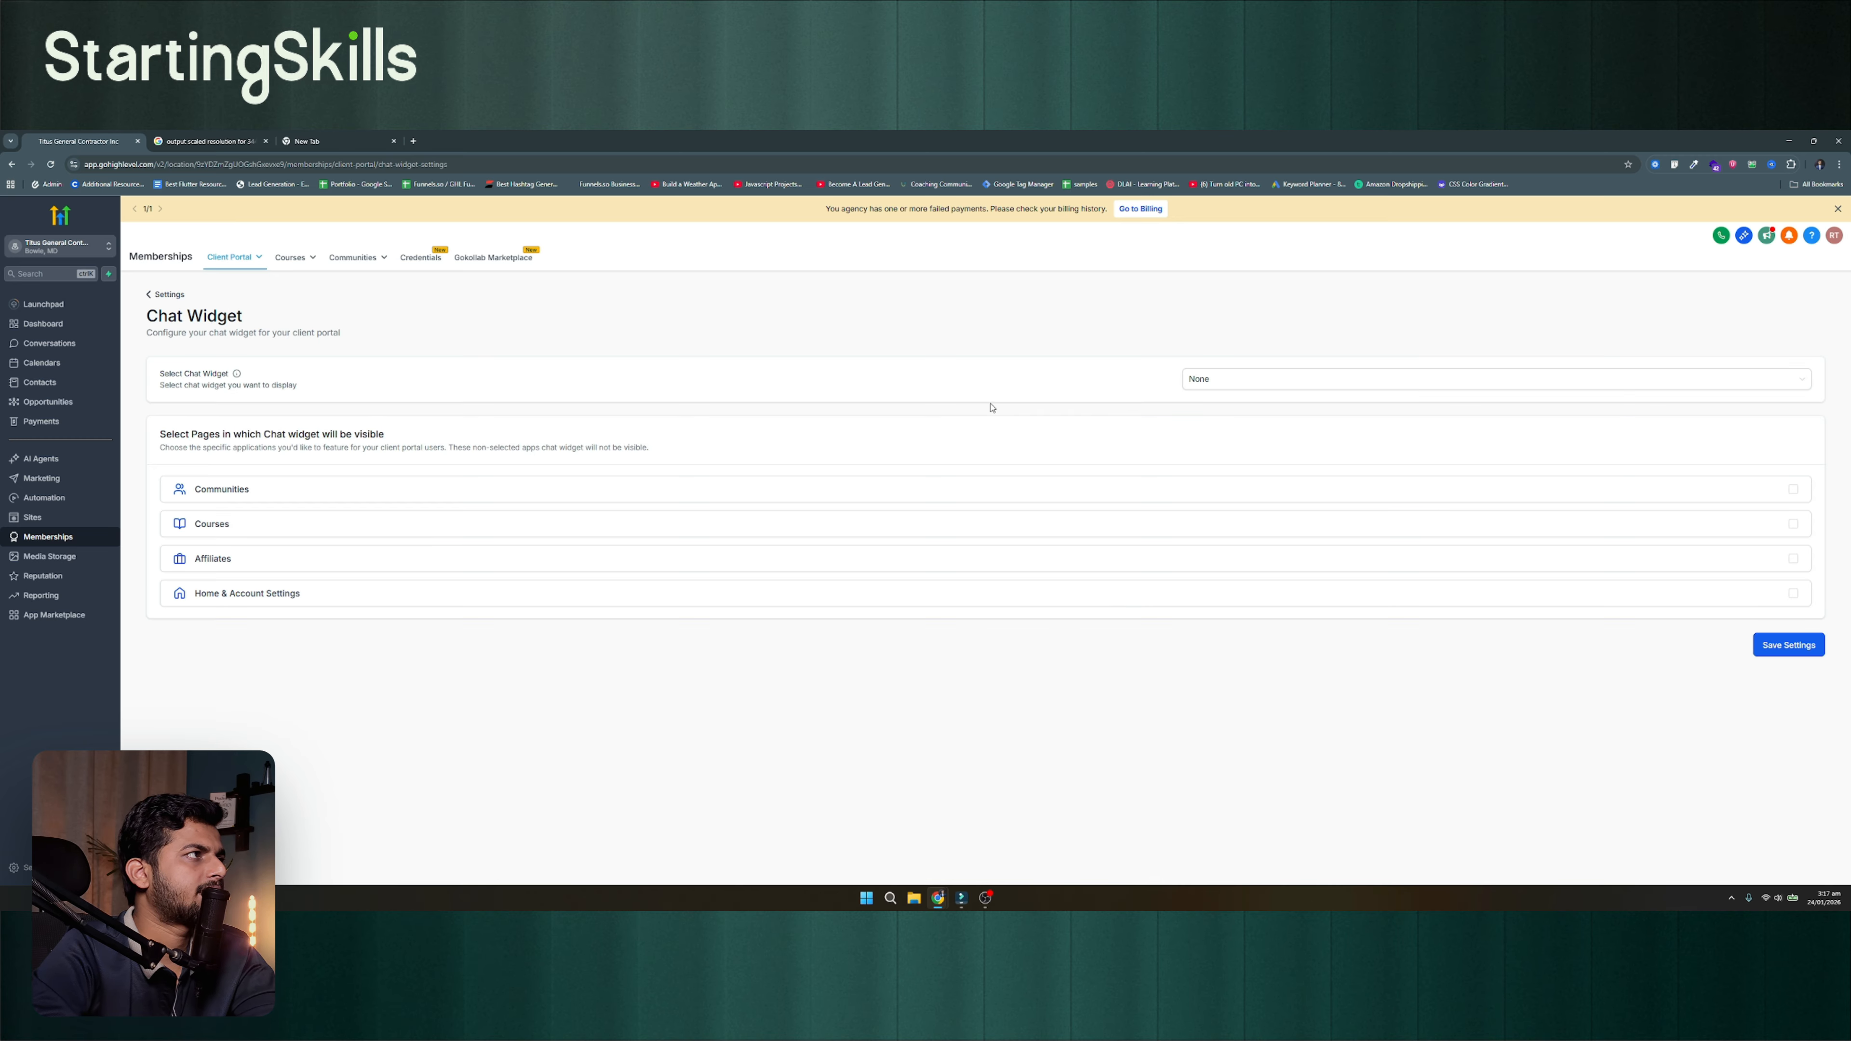
click(1286, 382)
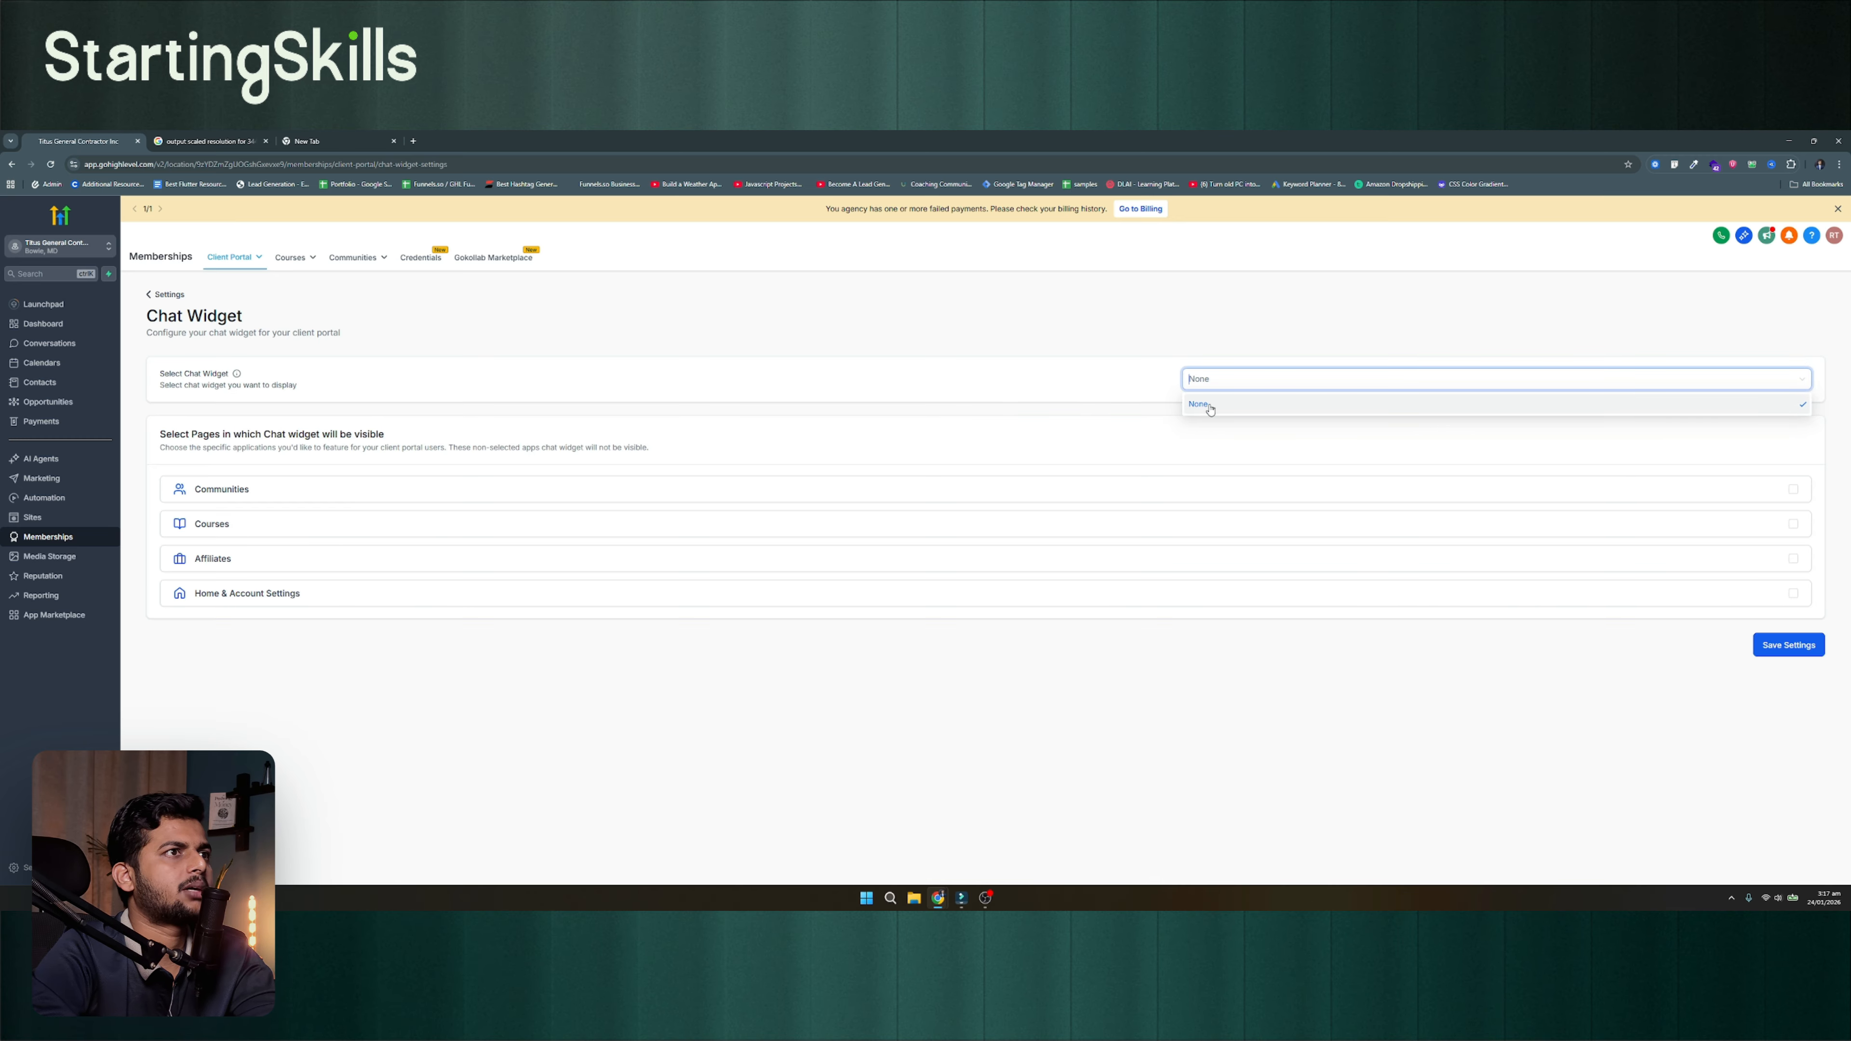
click(954, 442)
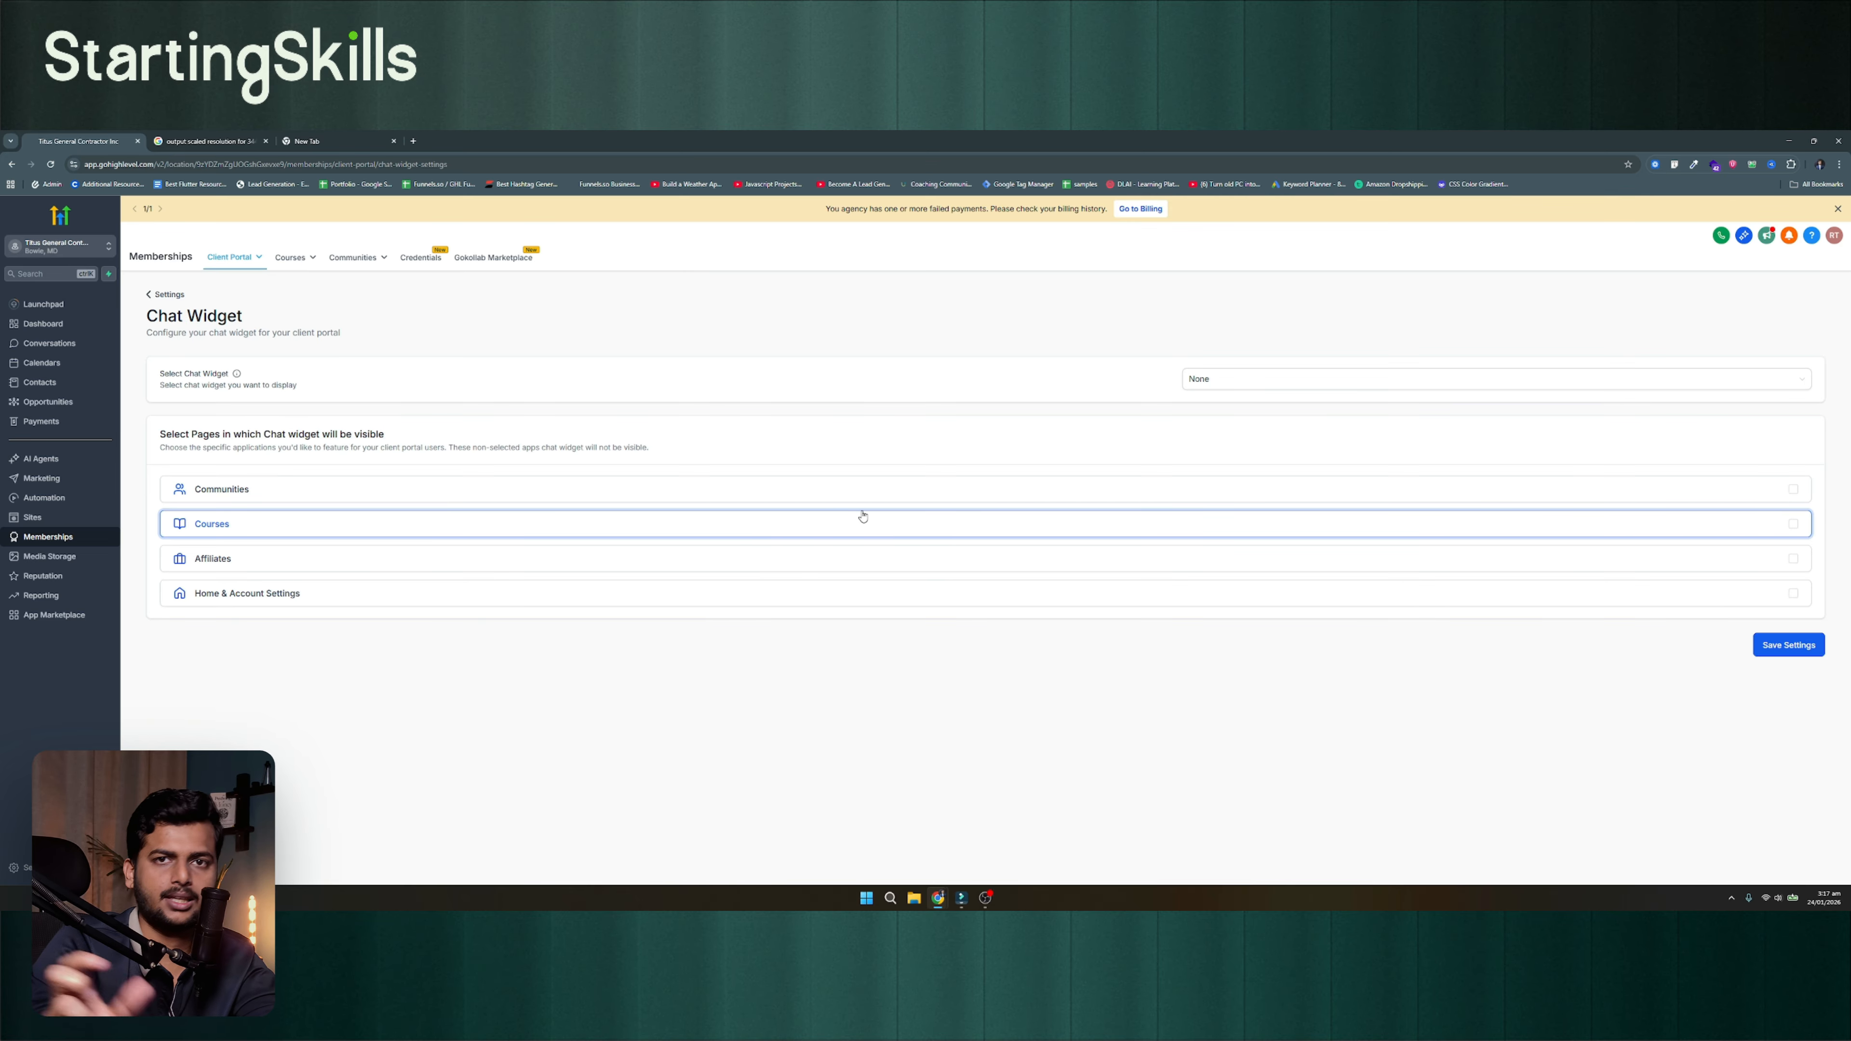
click(162, 297)
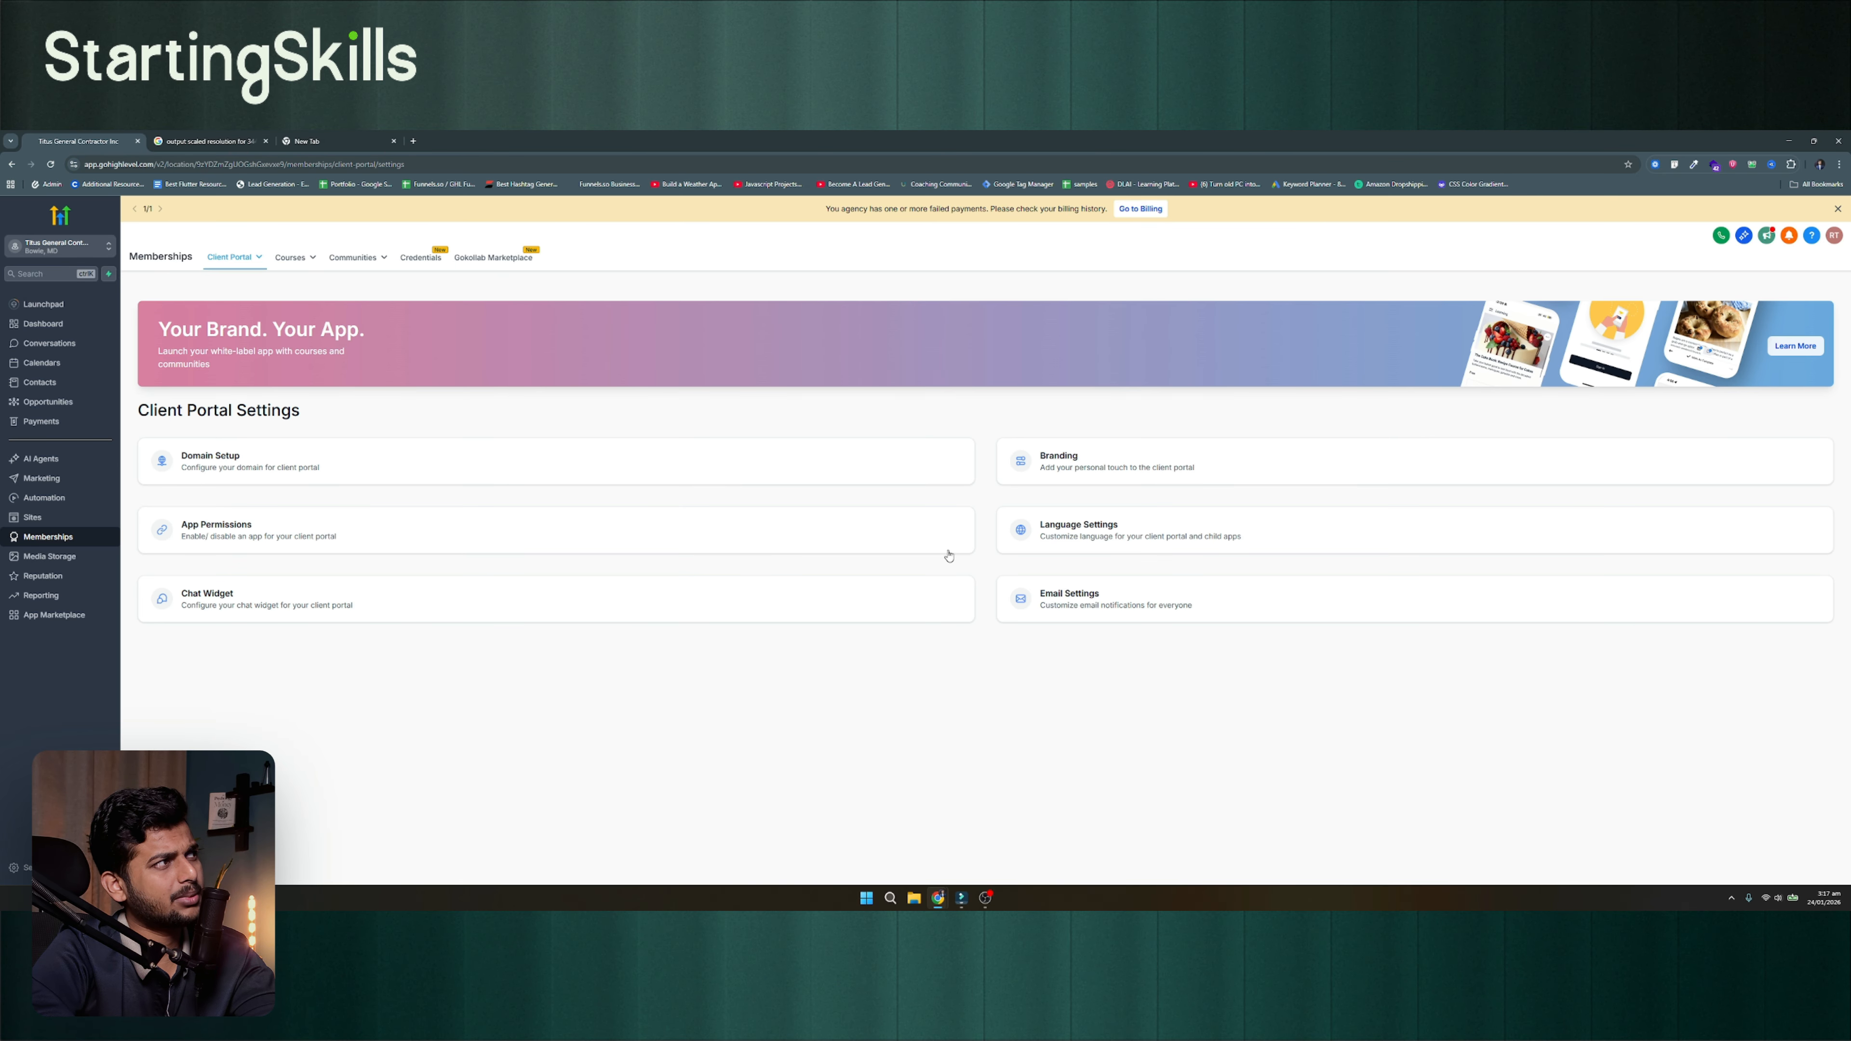
Open Email Settings, preview the default Invoice Created email template and close the preview
click(1052, 596)
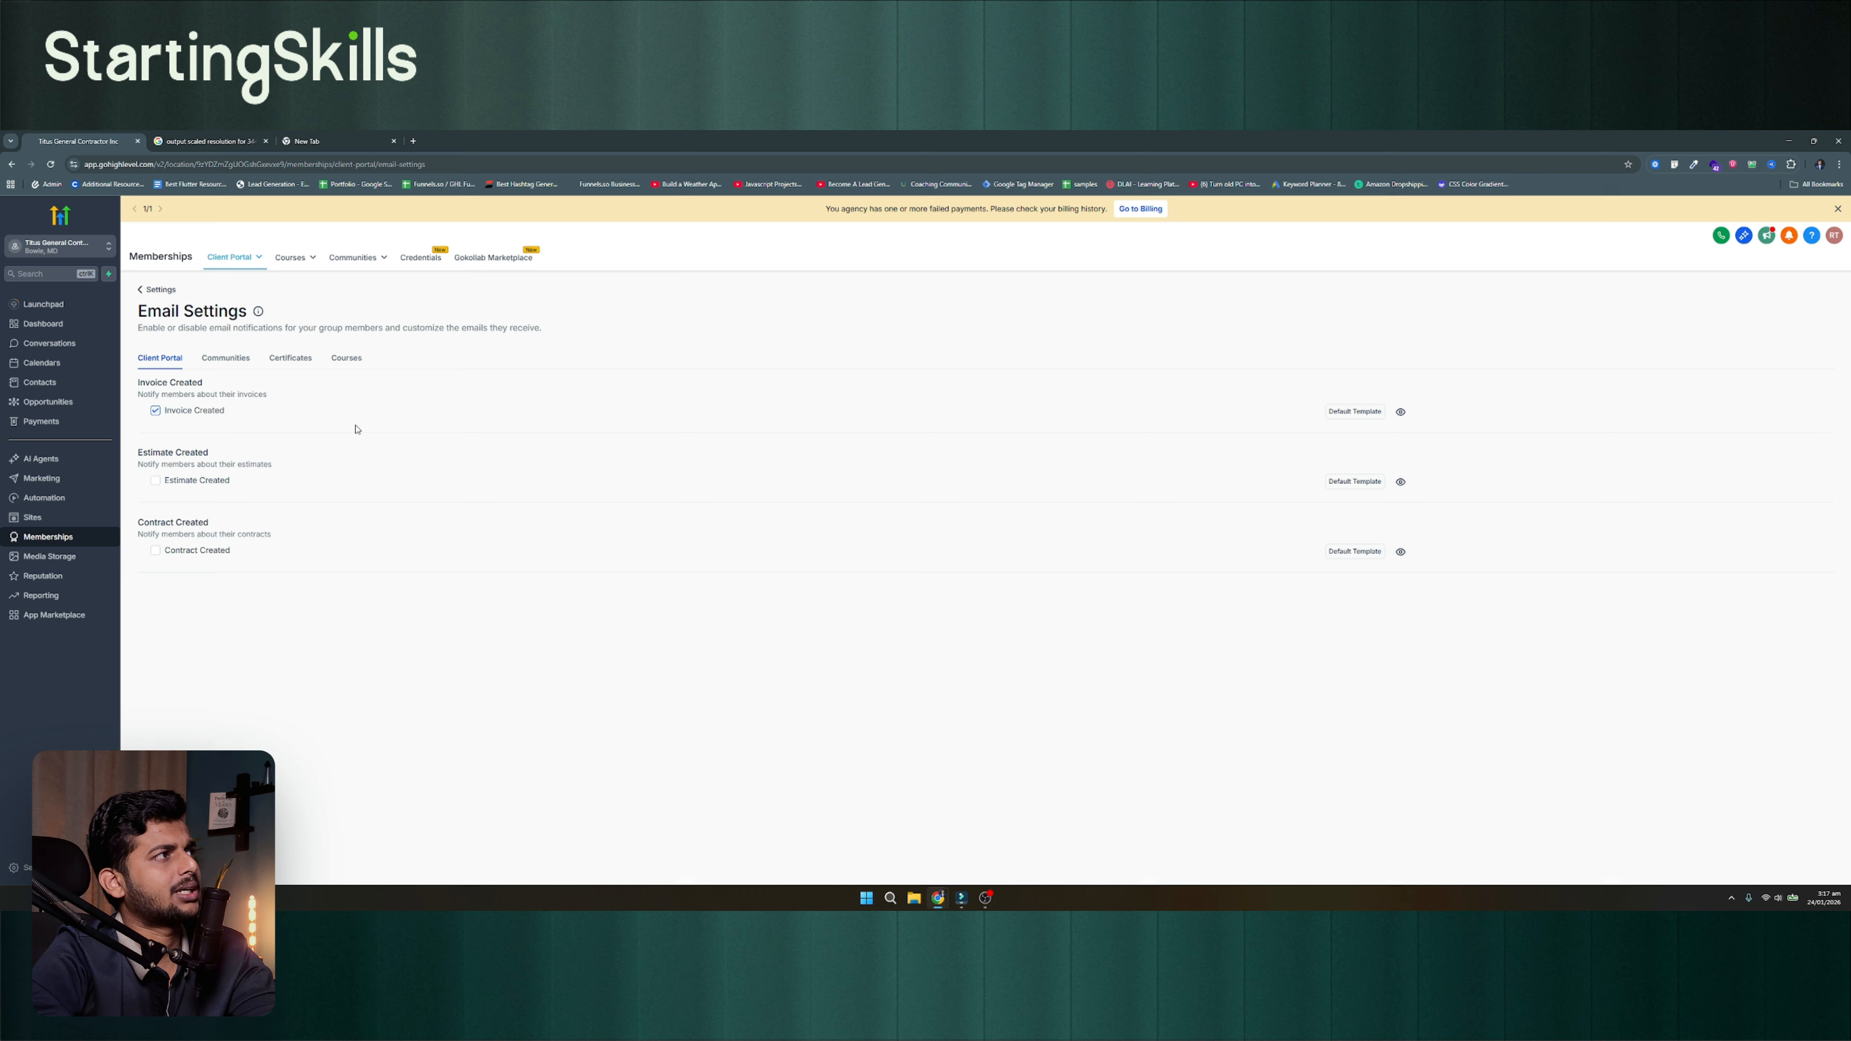
click(1400, 411)
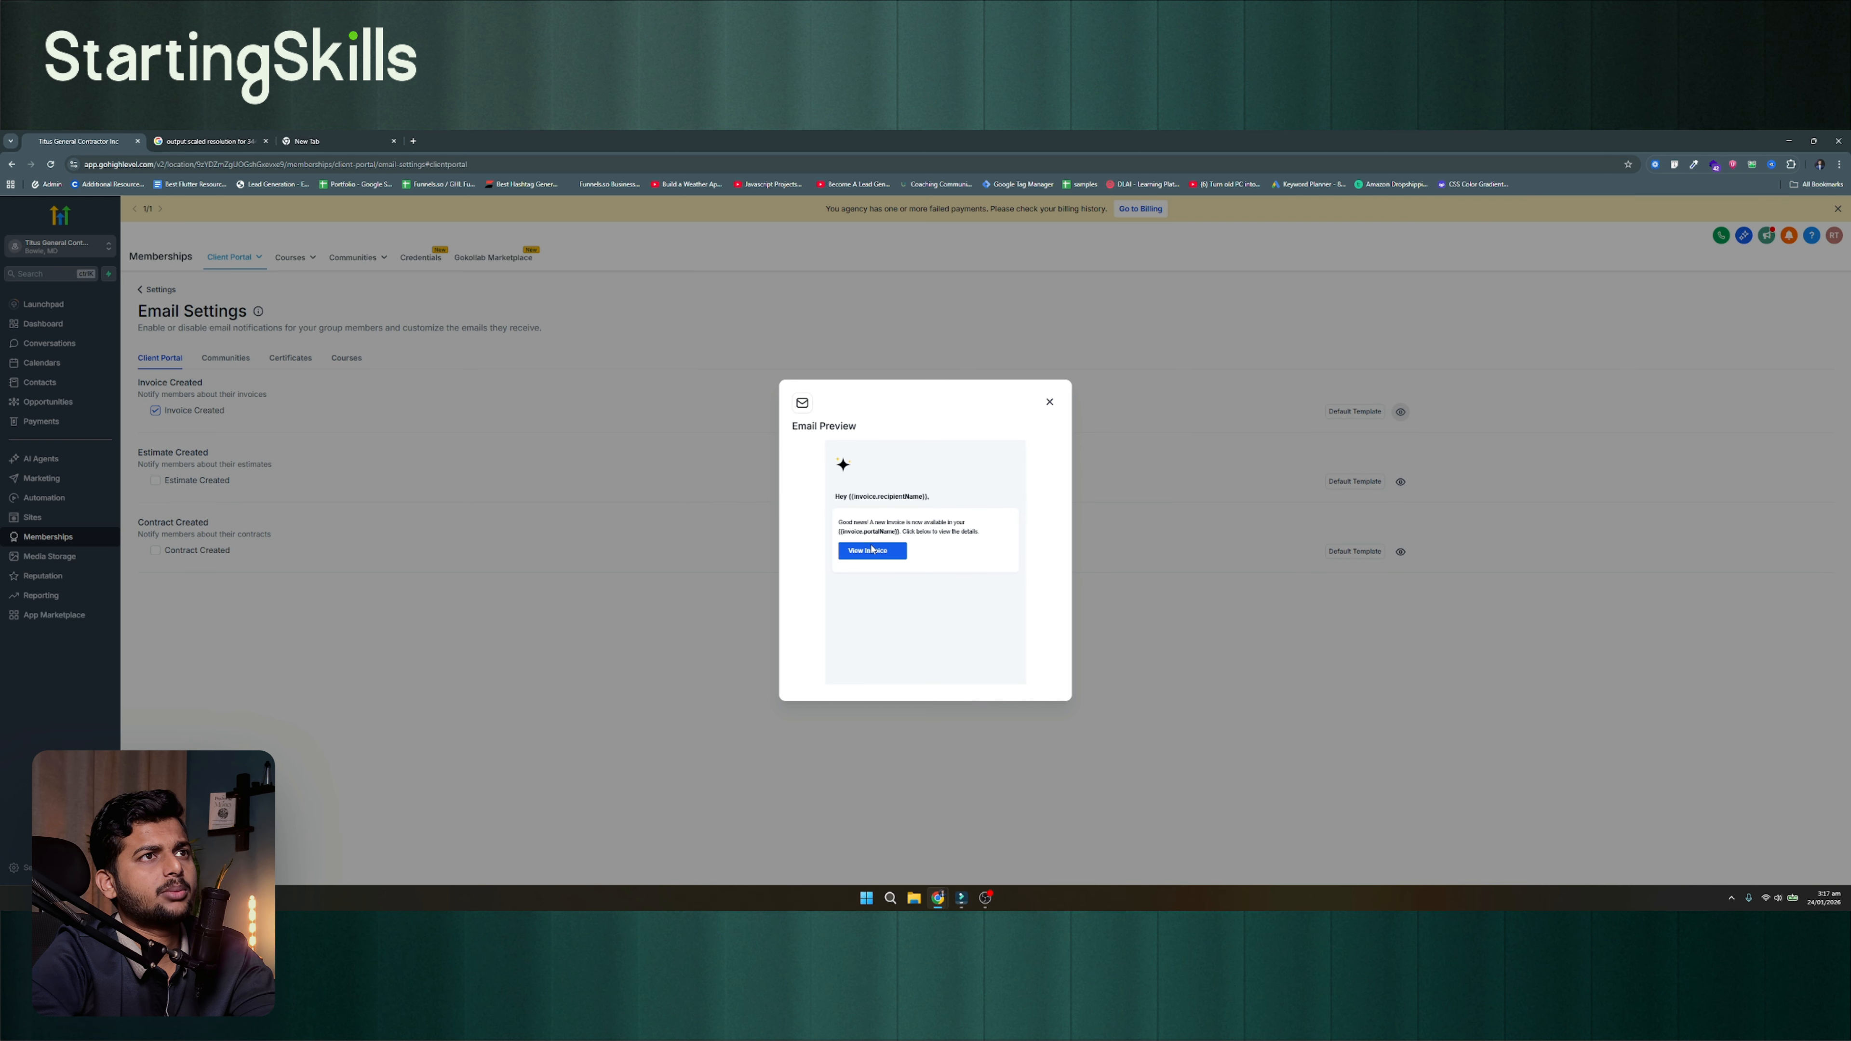
click(1048, 404)
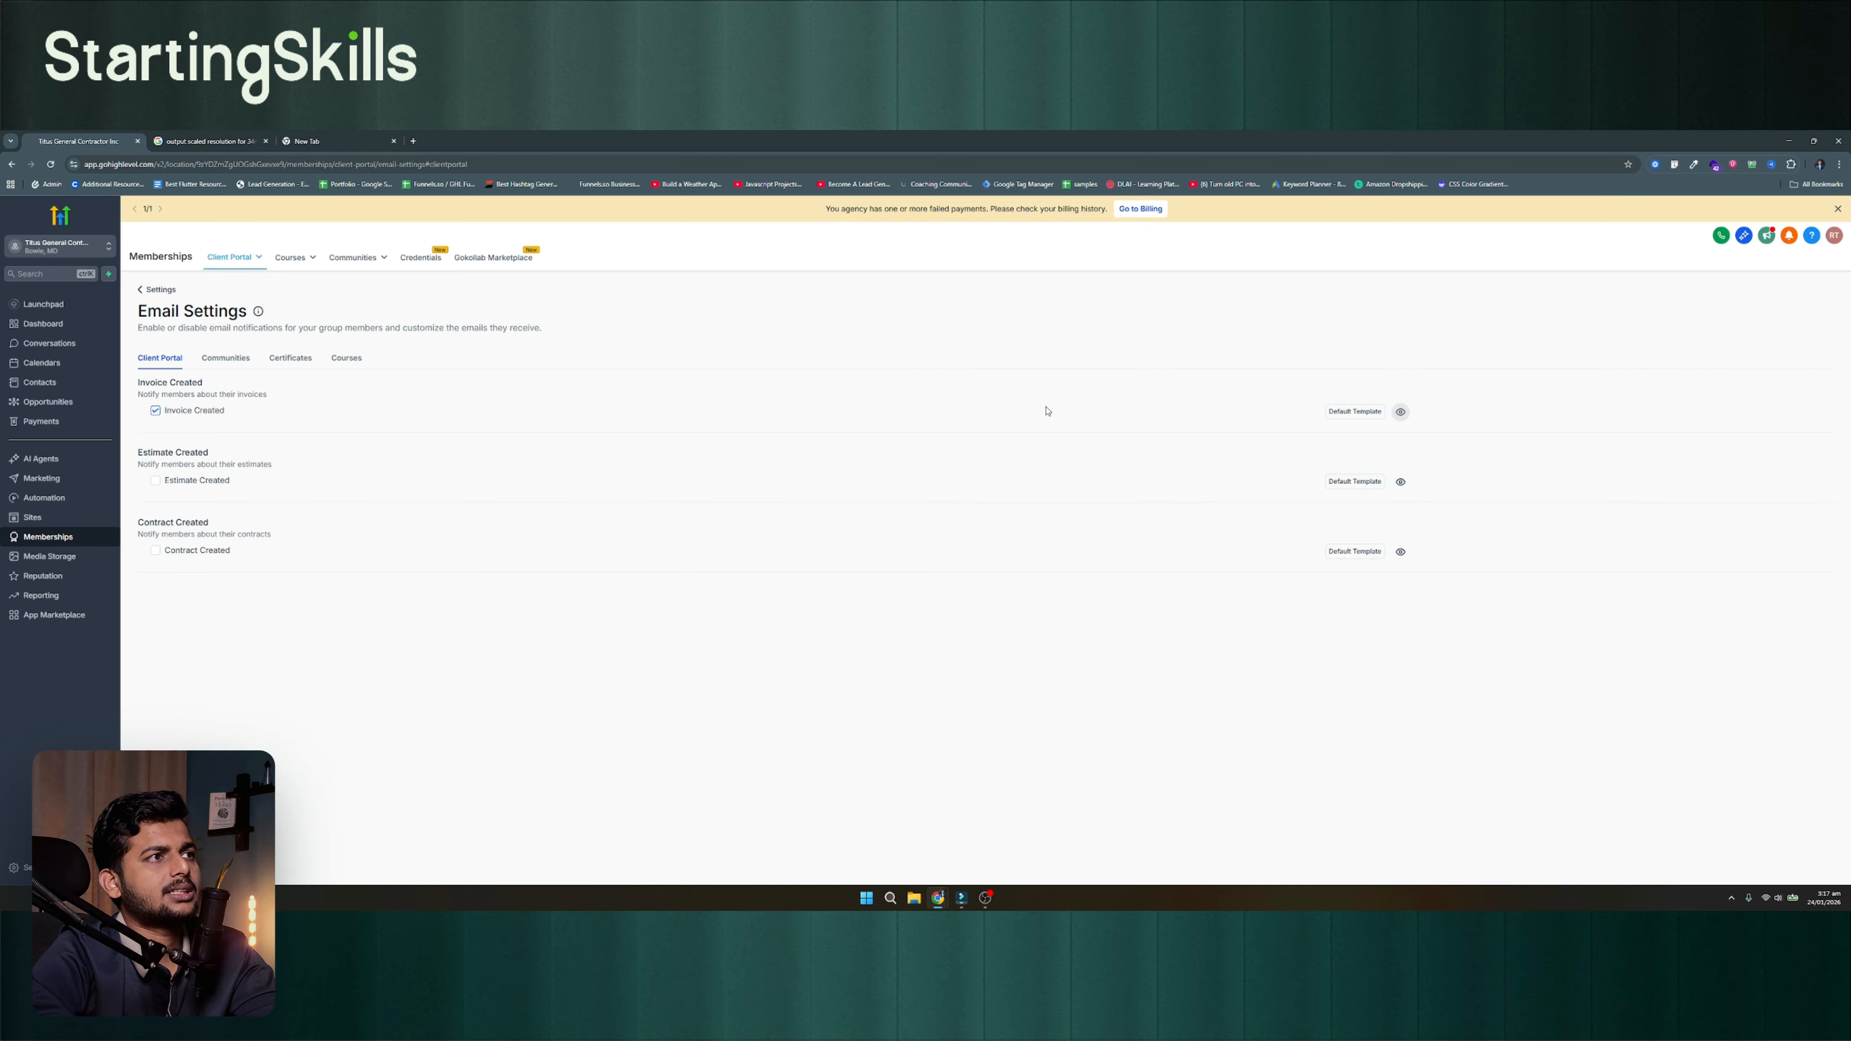